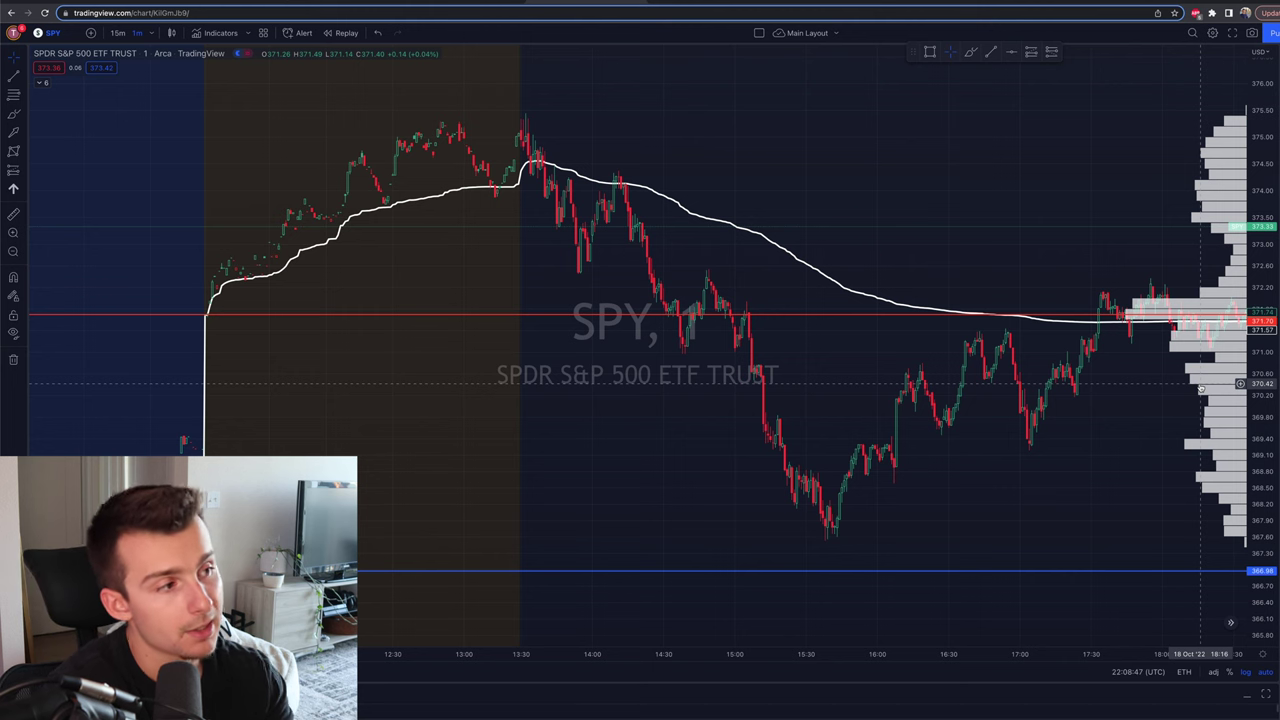
pyautogui.click(929, 51)
pyautogui.click(733, 119)
pyautogui.click(979, 188)
pyautogui.moveTo(1009, 174); pyautogui.dragTo(1003, 144)
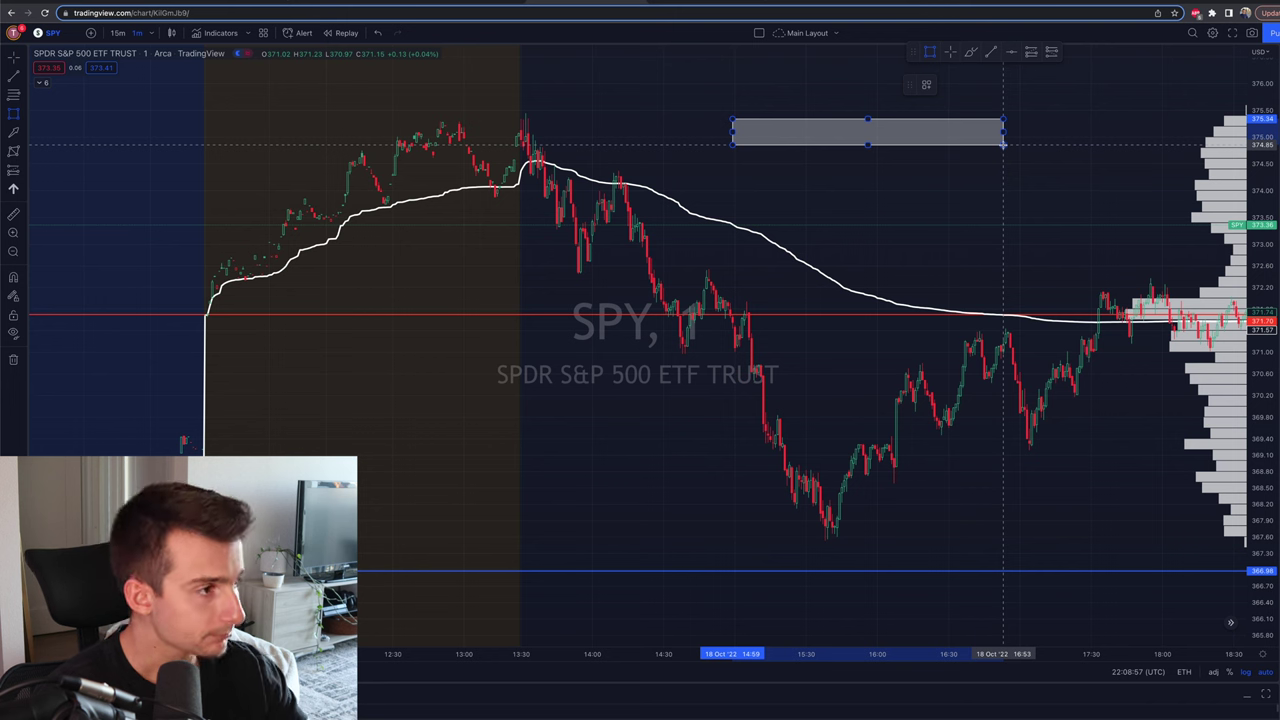
pyautogui.press('BackSpace')
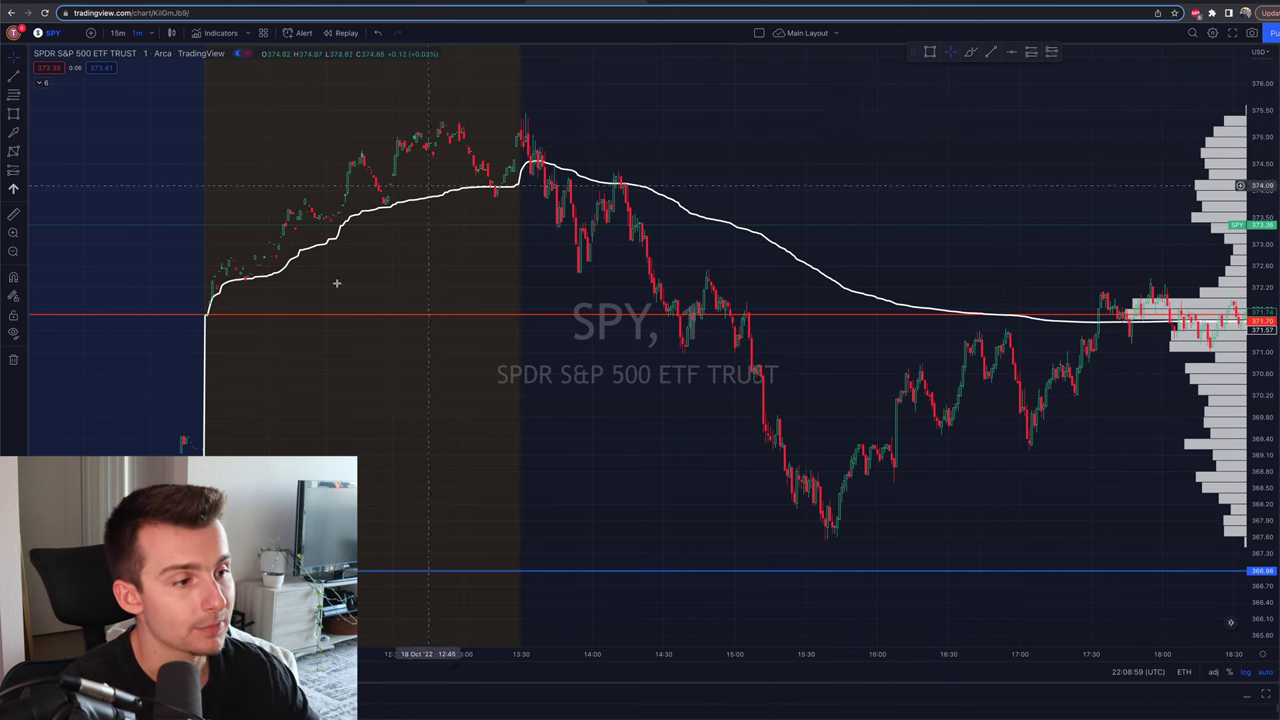
# Step: Hide the VWAP indicator on the SPY chart and collapse the indicator list
pyautogui.hscroll(5, 815, 400)
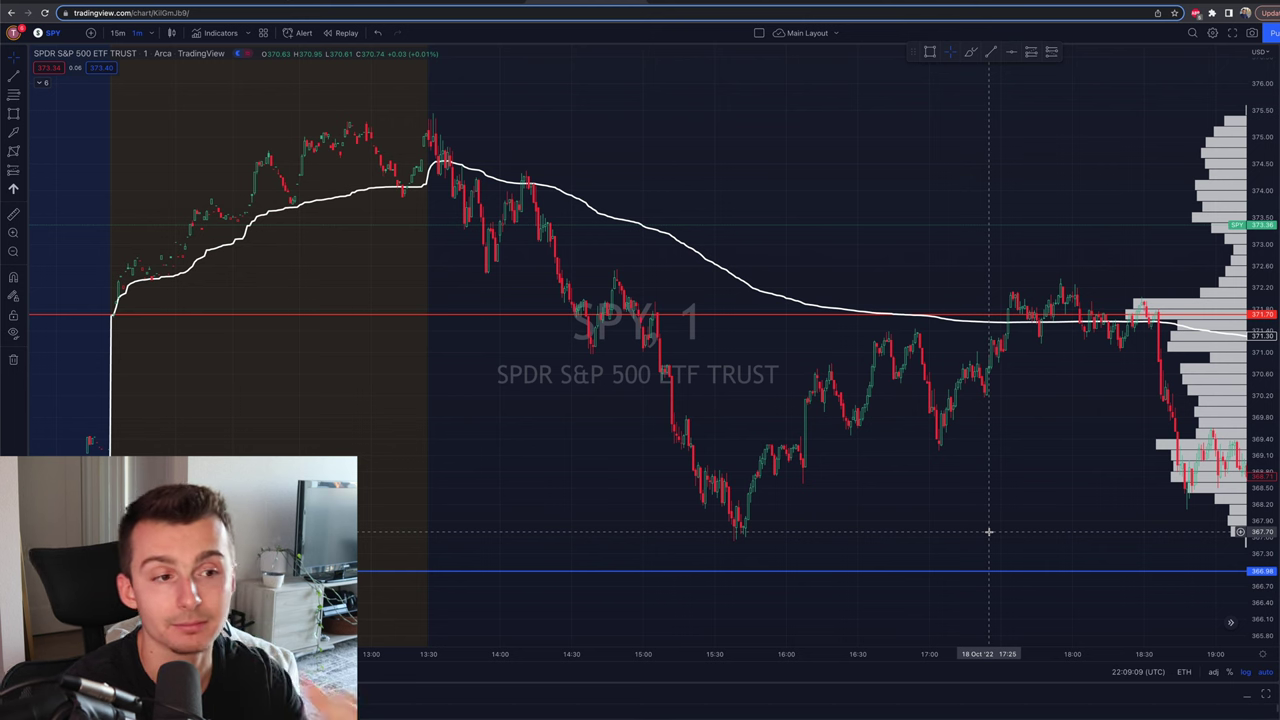
pyautogui.click(42, 85)
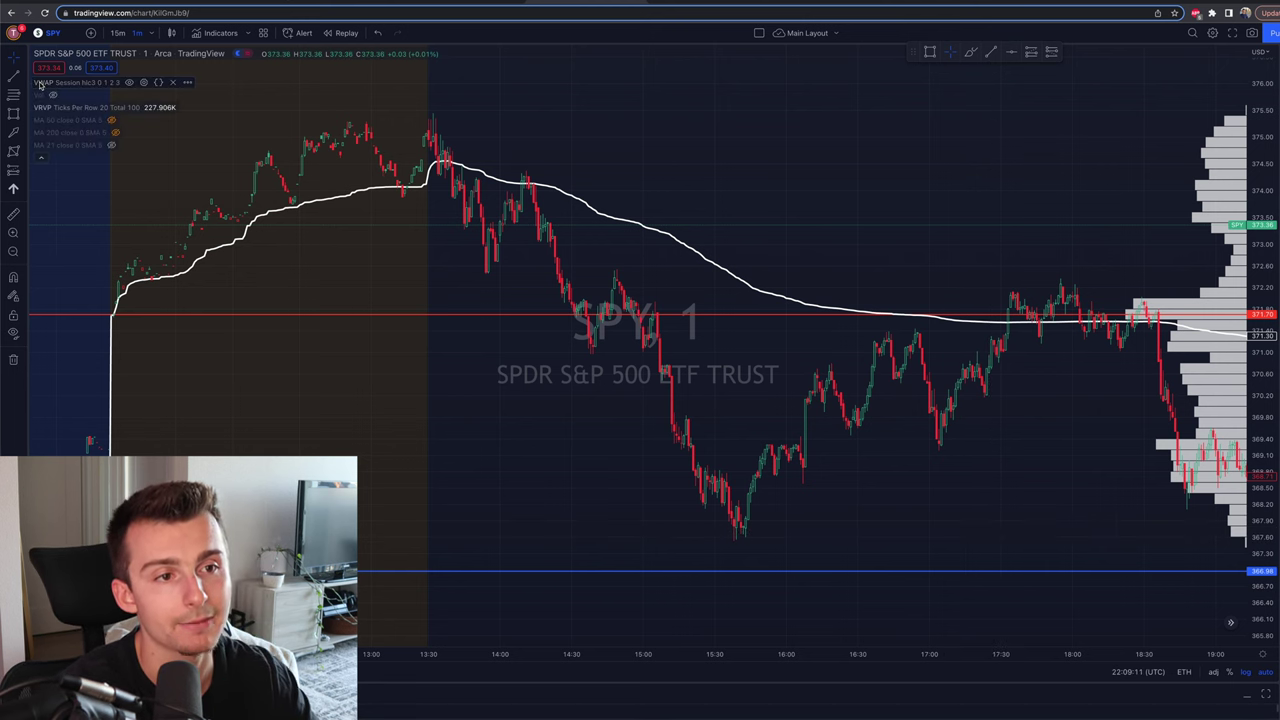
pyautogui.click(129, 83)
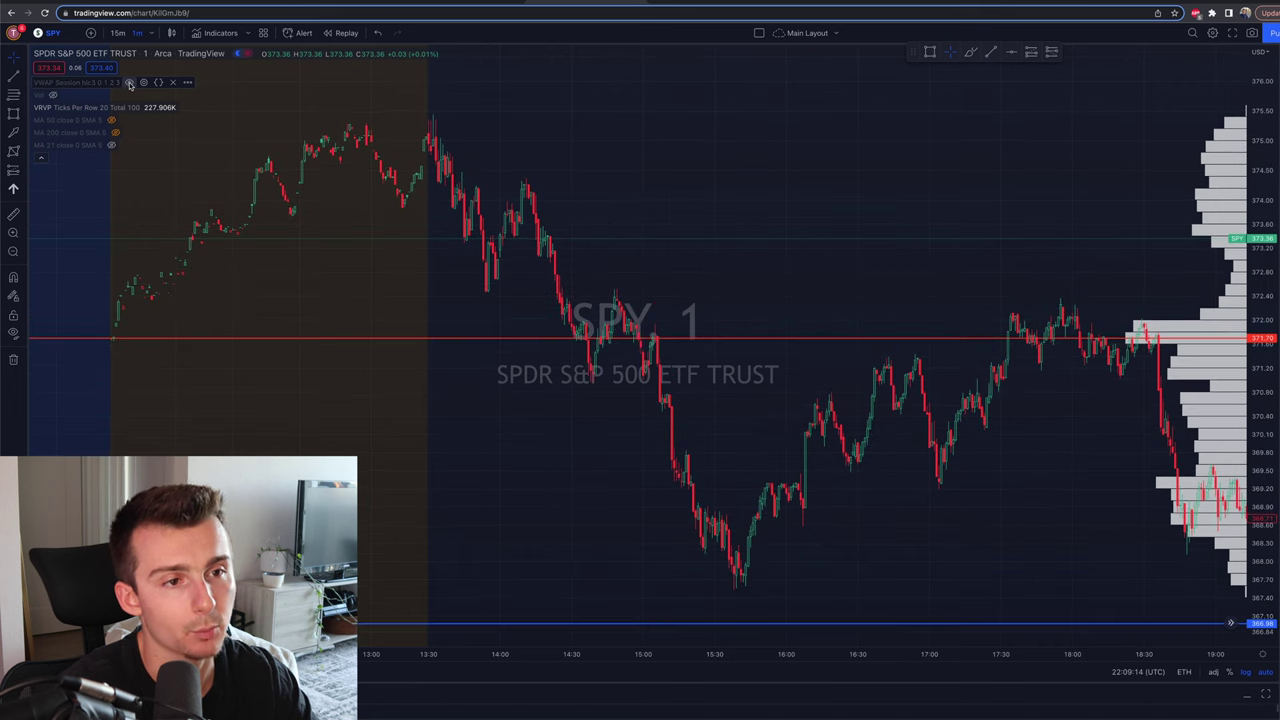
pyautogui.click(41, 157)
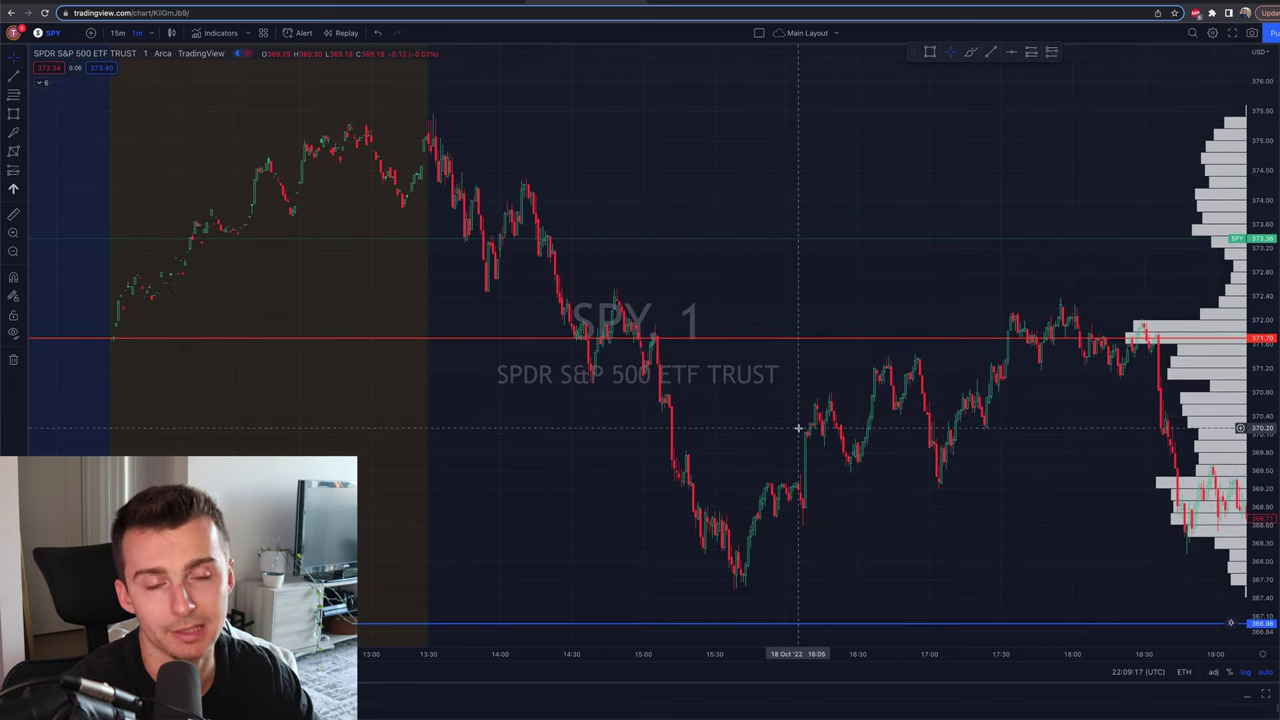
# Step: Draw a rectangle around the consolidation from 17:31 to 18:44 on 18 Oct, between about 371.1 and 372.34
pyautogui.hscroll(5, 800, 429)
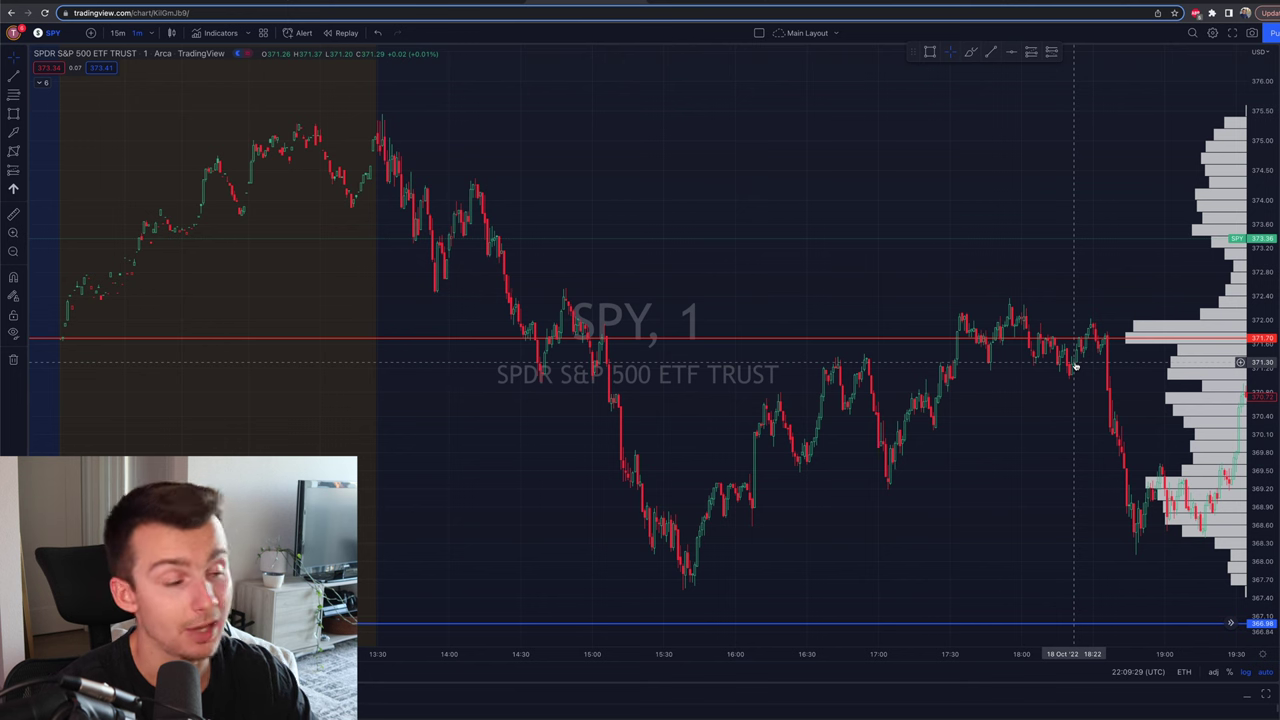
pyautogui.click(13, 113)
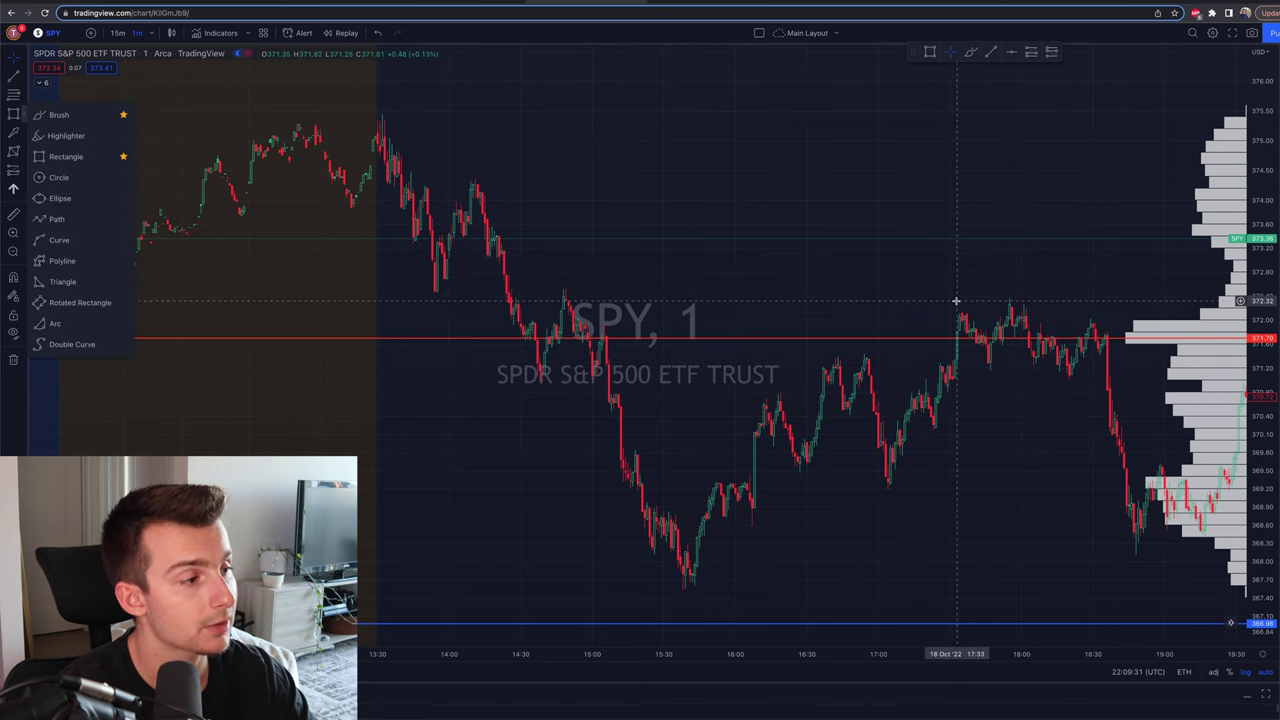
pyautogui.hscroll(-3, 958, 300)
pyautogui.hscroll(4, 974, 360)
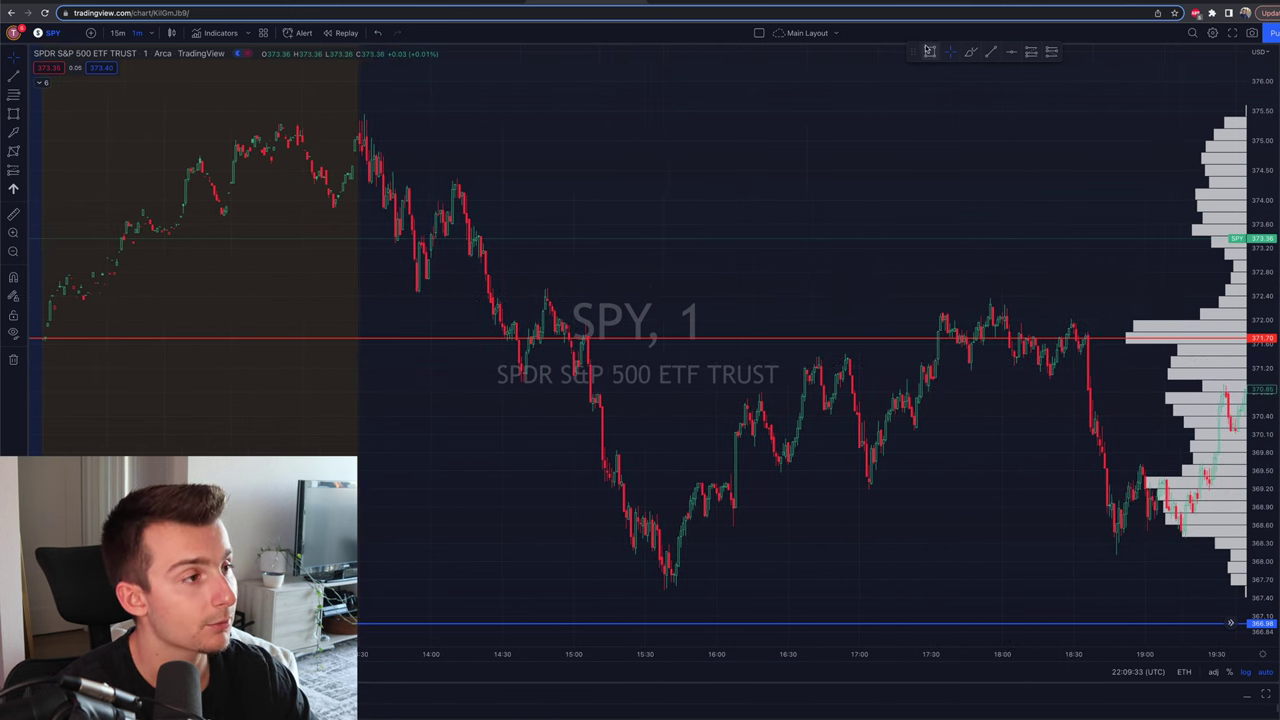
pyautogui.moveTo(932, 300)
pyautogui.mouseDown()
pyautogui.moveTo(1092, 366)
pyautogui.moveTo(1154, 322)
pyautogui.moveTo(1126, 371)
pyautogui.moveTo(1107, 376)
pyautogui.mouseUp()
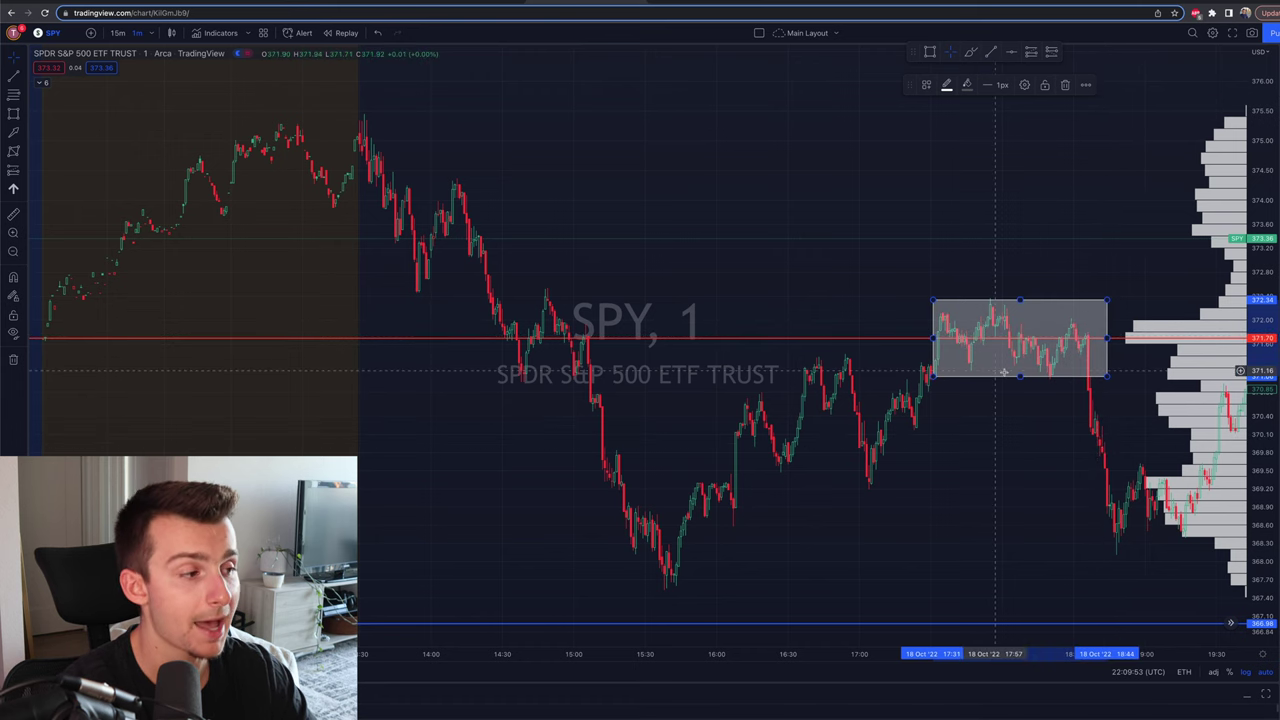
# Step: Tighten the consolidation rectangle's price range to 371.29 to 372.20
pyautogui.moveTo(1019, 372); pyautogui.dragTo(1020, 363)
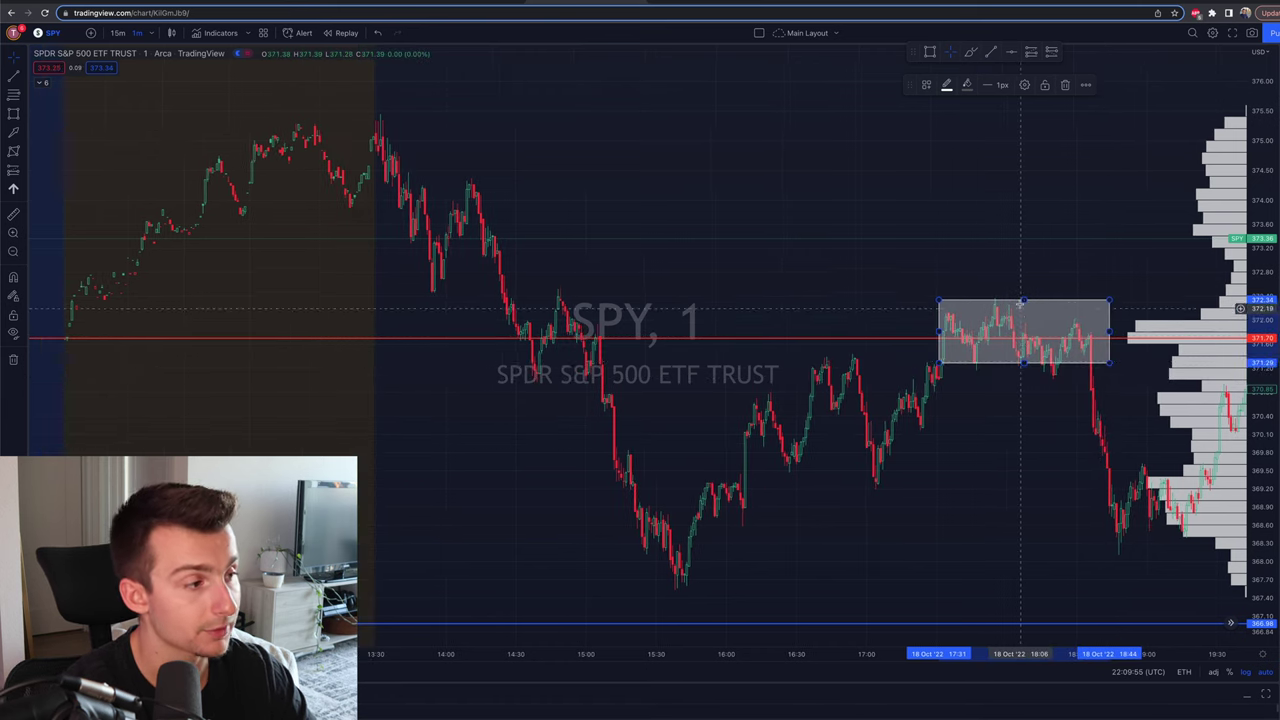
pyautogui.moveTo(1021, 300); pyautogui.dragTo(1022, 308)
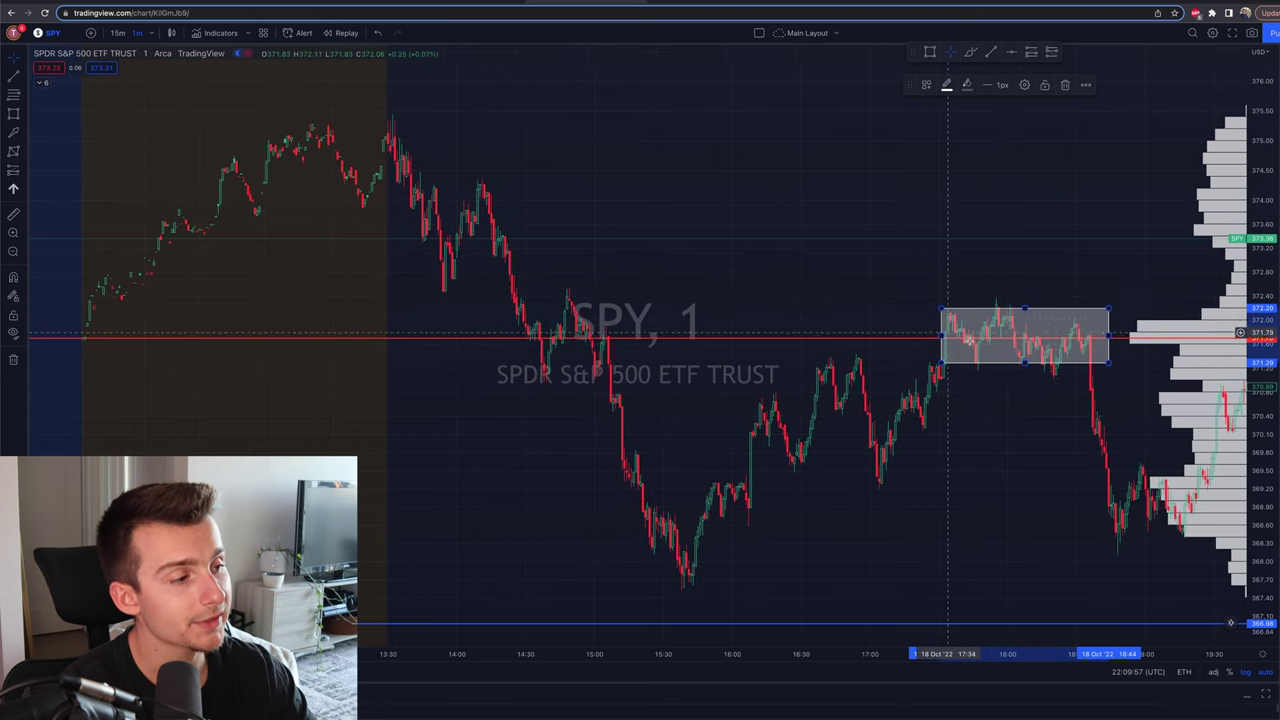
pyautogui.click(995, 272)
pyautogui.moveTo(995, 272); pyautogui.dragTo(893, 345)
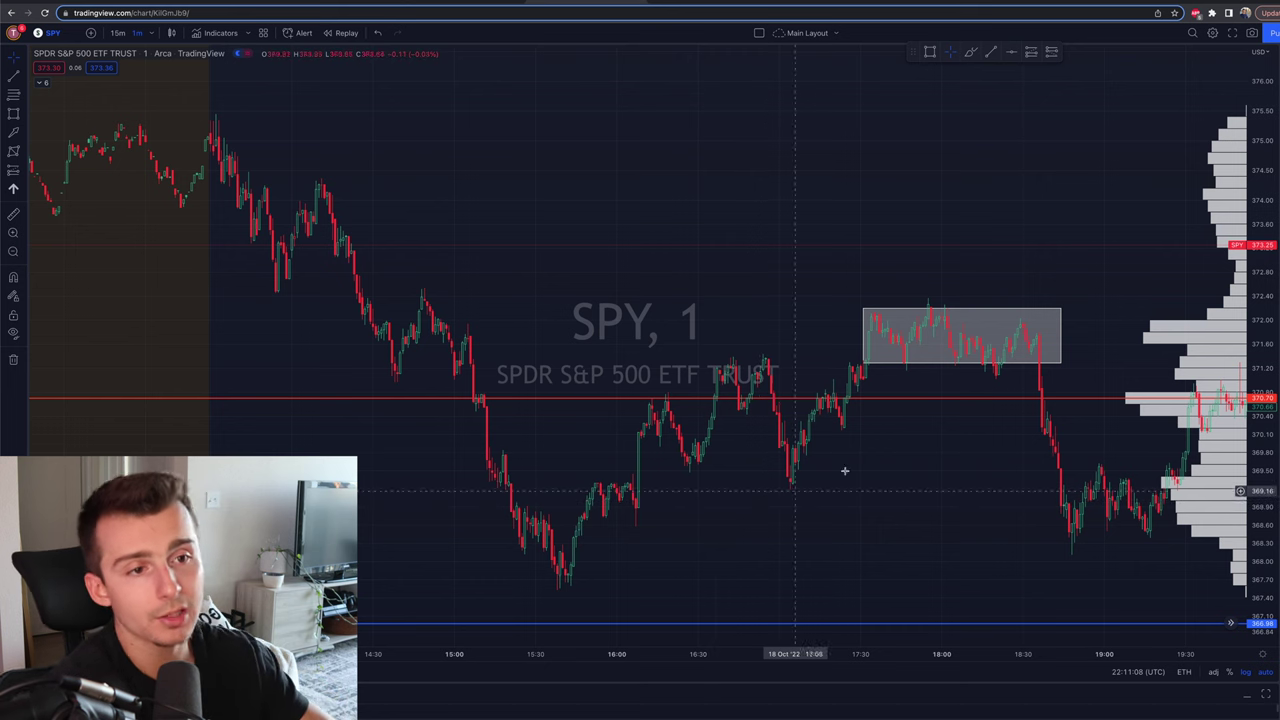
# Step: Delete the consolidation rectangle and place a horizontal line at 371.98 along the swing highs
pyautogui.click(918, 308)
pyautogui.press('Delete')
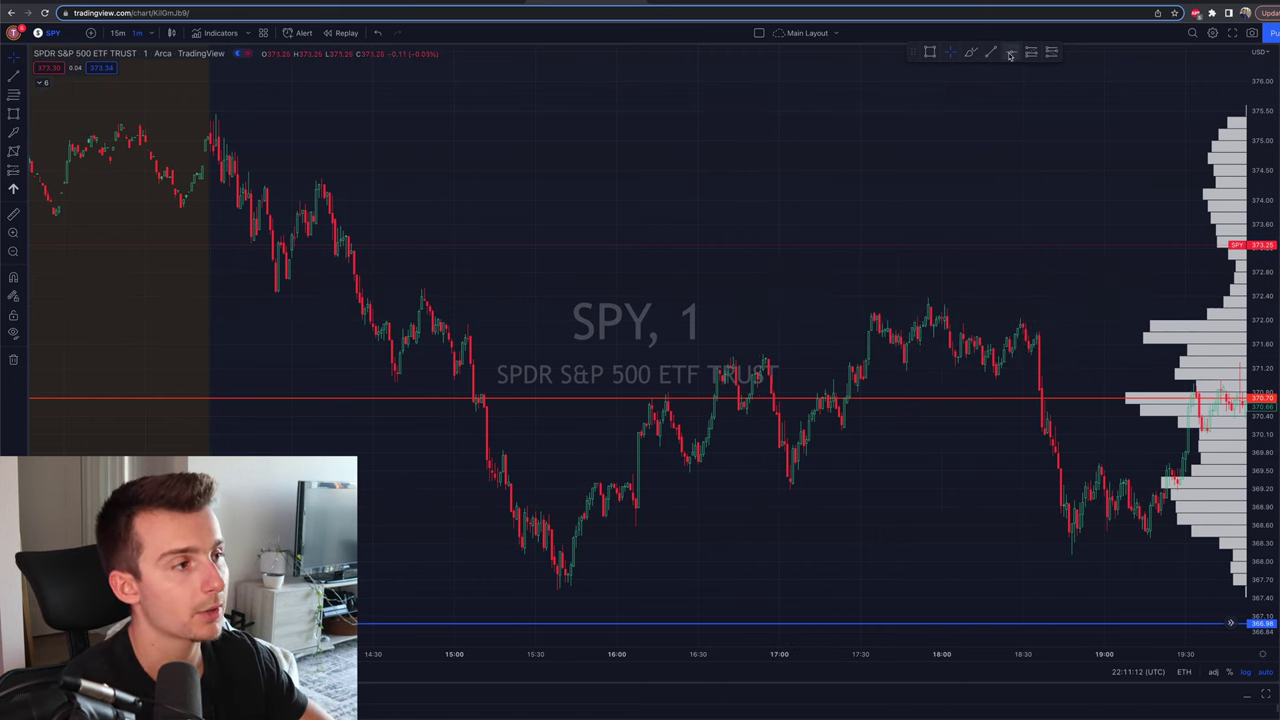
pyautogui.click(872, 321)
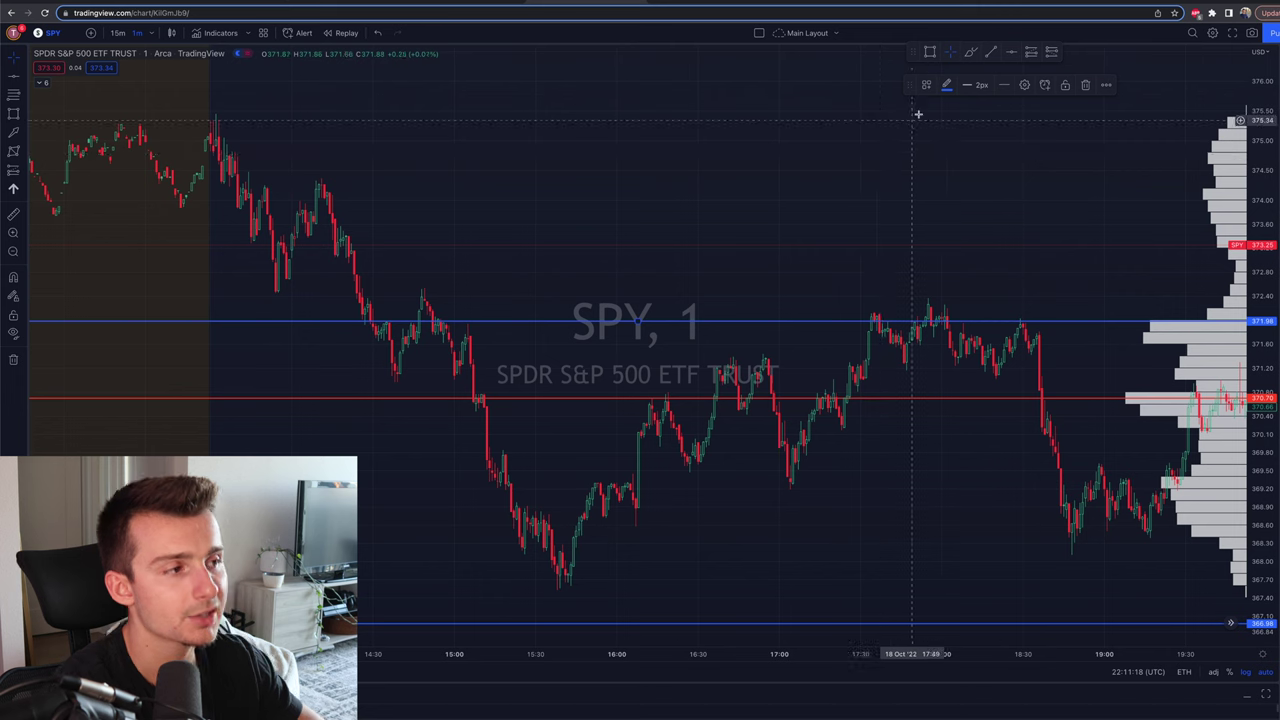
# Step: Circle the three swing highs touching the 371.98 line between 17:30 and 18:30 with the brush
pyautogui.hotkey('alt', 't')
pyautogui.click(871, 320)
pyautogui.moveTo(921, 305)
pyautogui.mouseDown()
pyautogui.moveTo(958, 328)
pyautogui.moveTo(1033, 331)
pyautogui.mouseUp()
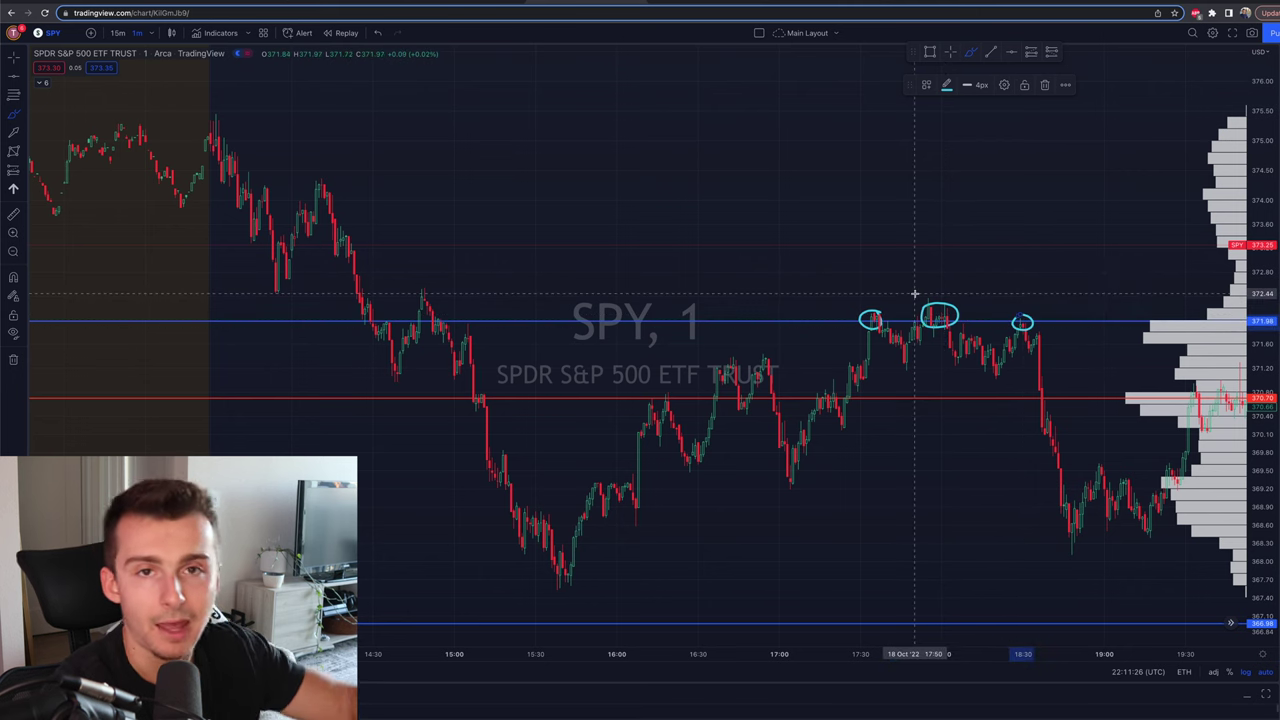
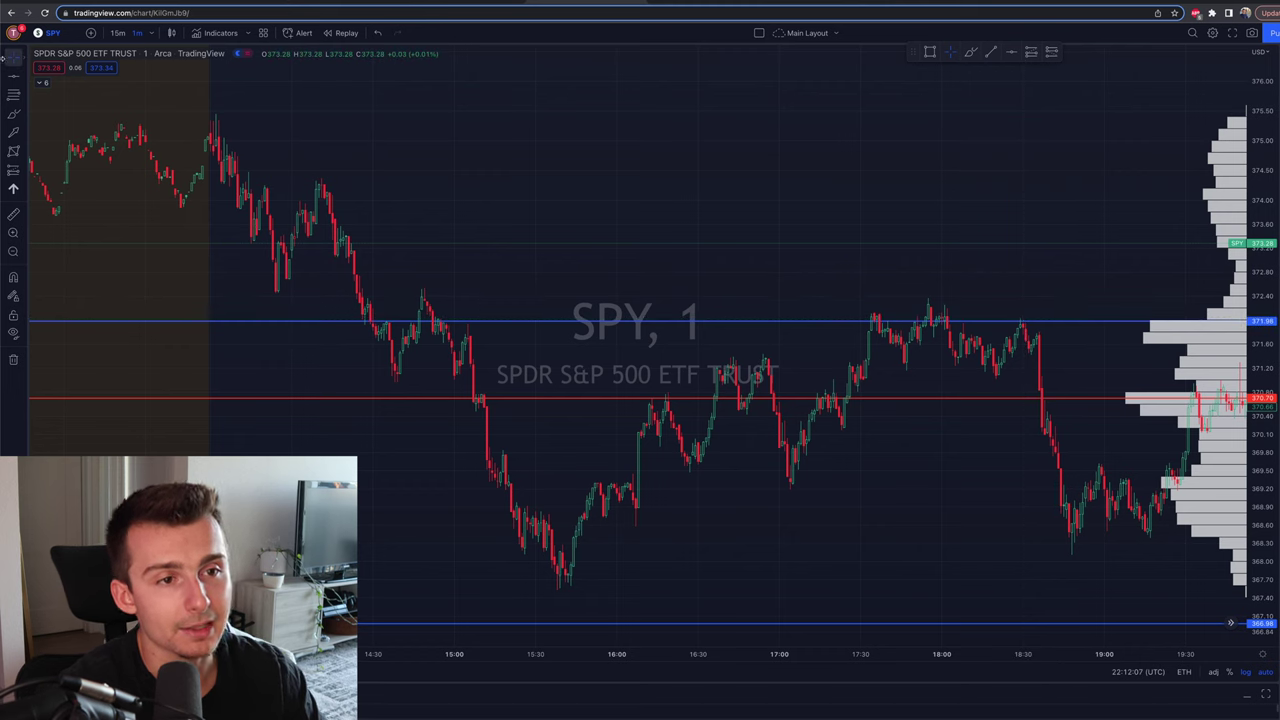
# Step: Delete the horizontal line at 371.98
pyautogui.click(13, 58)
pyautogui.click(150, 323)
pyautogui.press('Delete')
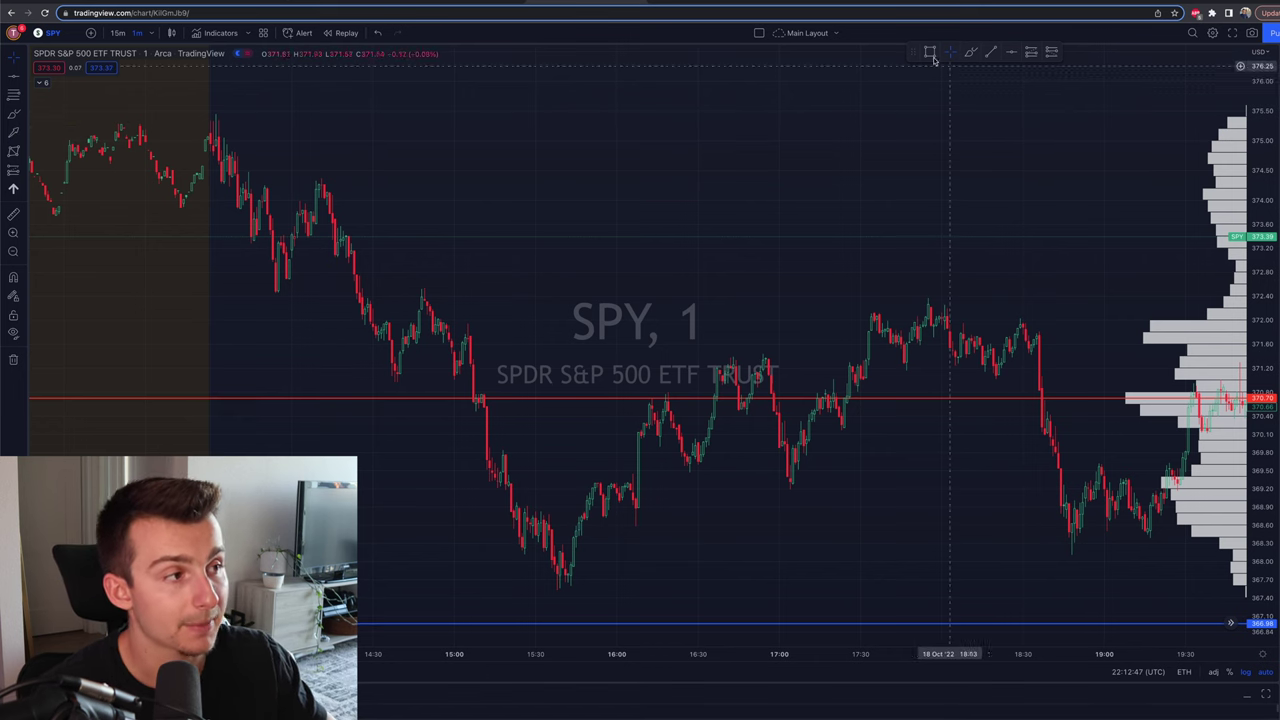
# Step: Draw a rectangle around the consolidation from 17:30 to about 18:44, between 371.11 and 372.30
pyautogui.hscroll(3, 873, 331)
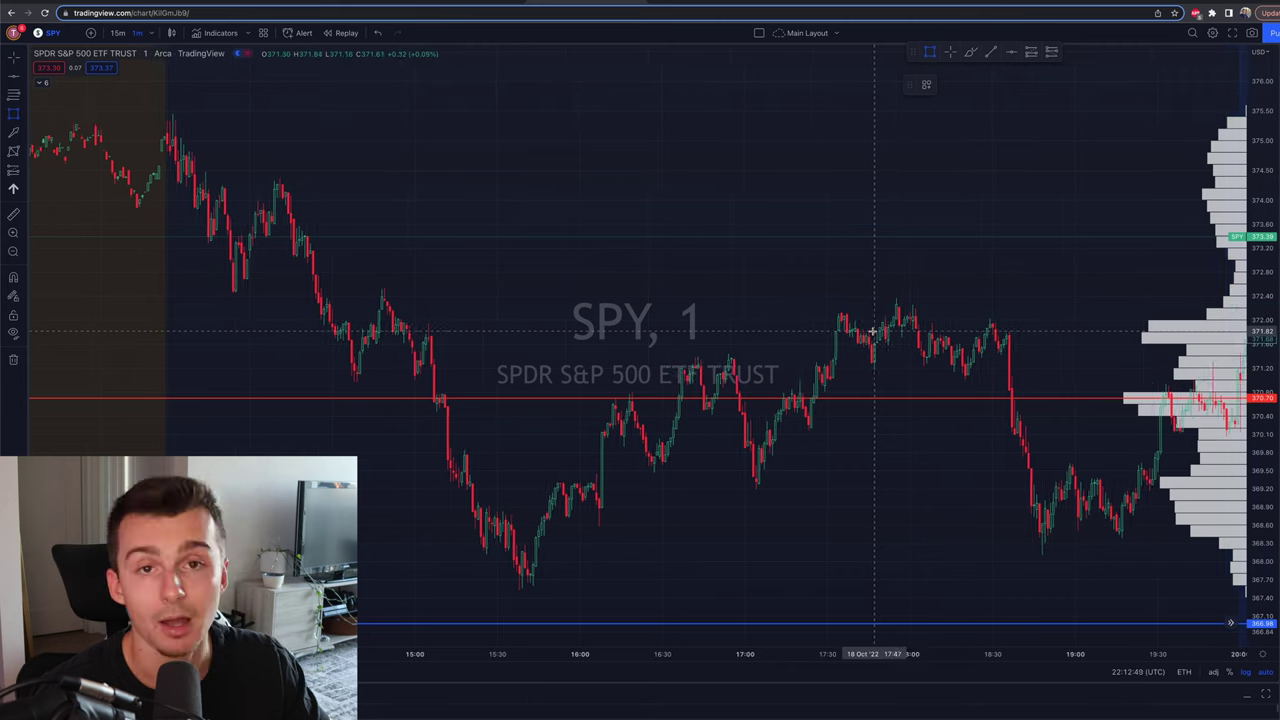
pyautogui.moveTo(829, 303)
pyautogui.mouseDown()
pyautogui.moveTo(902, 362)
pyautogui.moveTo(1031, 374)
pyautogui.mouseUp()
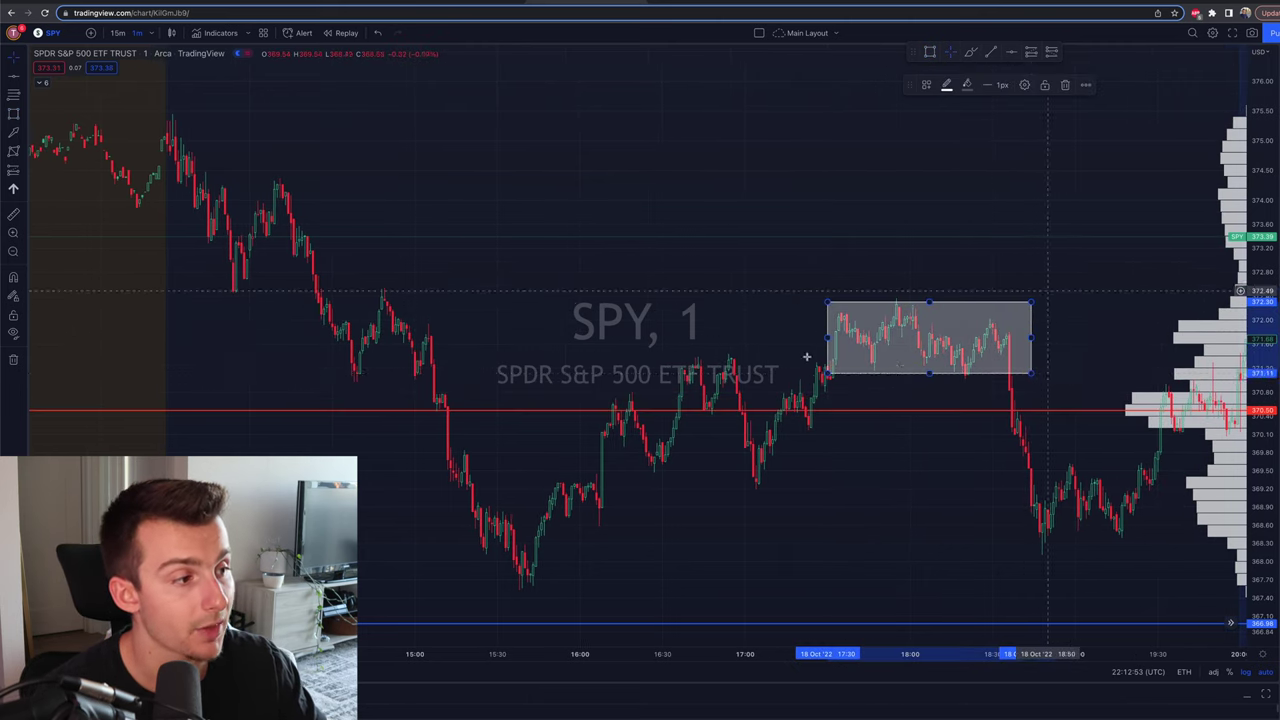
pyautogui.click(863, 286)
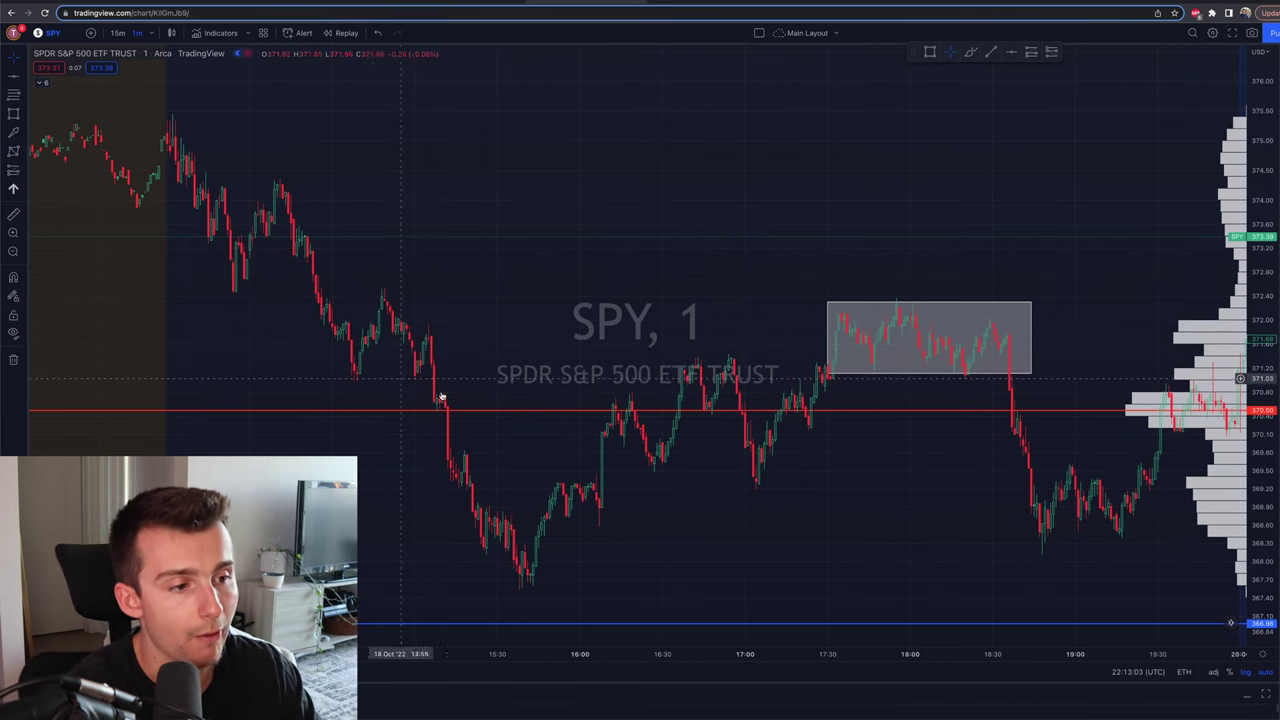
# Step: Draw a rectangle over the base of lows from 18:38 to 19:47, between 368.22 and 368.88
pyautogui.hscroll(3, 685, 231)
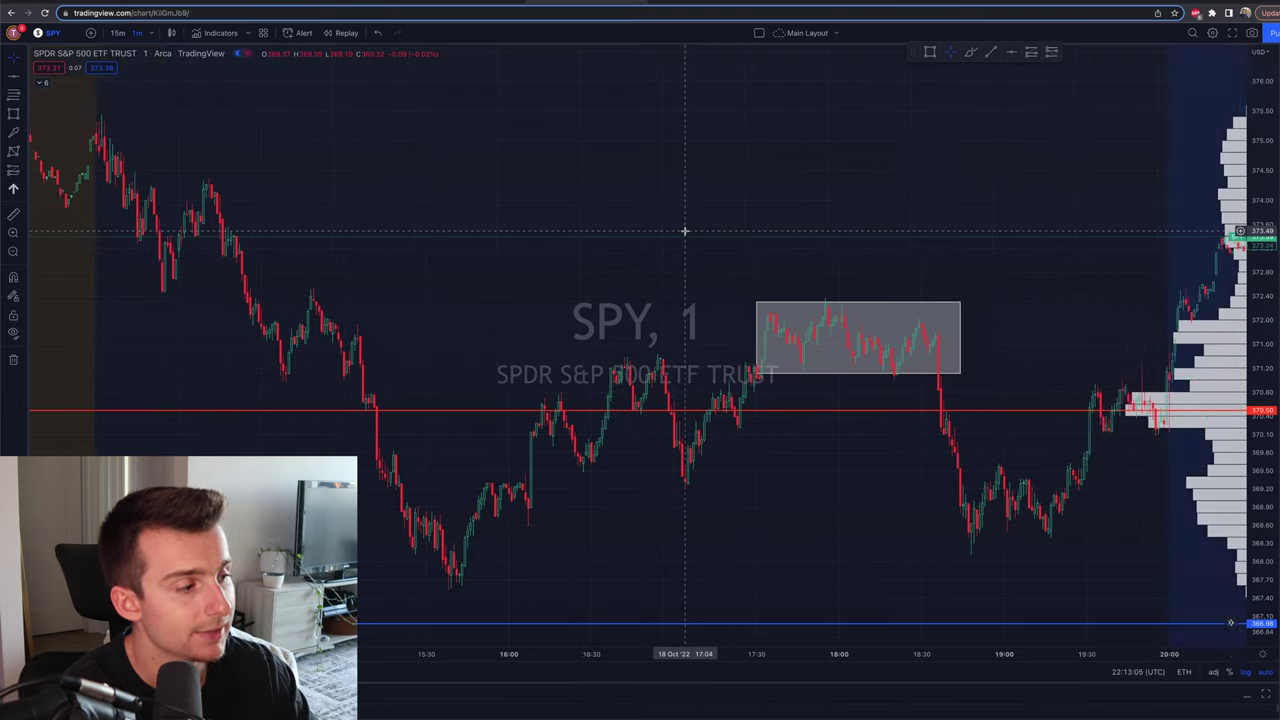
pyautogui.hscroll(1, 685, 231)
pyautogui.hotkey('alt', 'shift', 'r')
pyautogui.moveTo(940, 509)
pyautogui.mouseDown()
pyautogui.moveTo(1123, 529)
pyautogui.moveTo(1130, 548)
pyautogui.mouseUp()
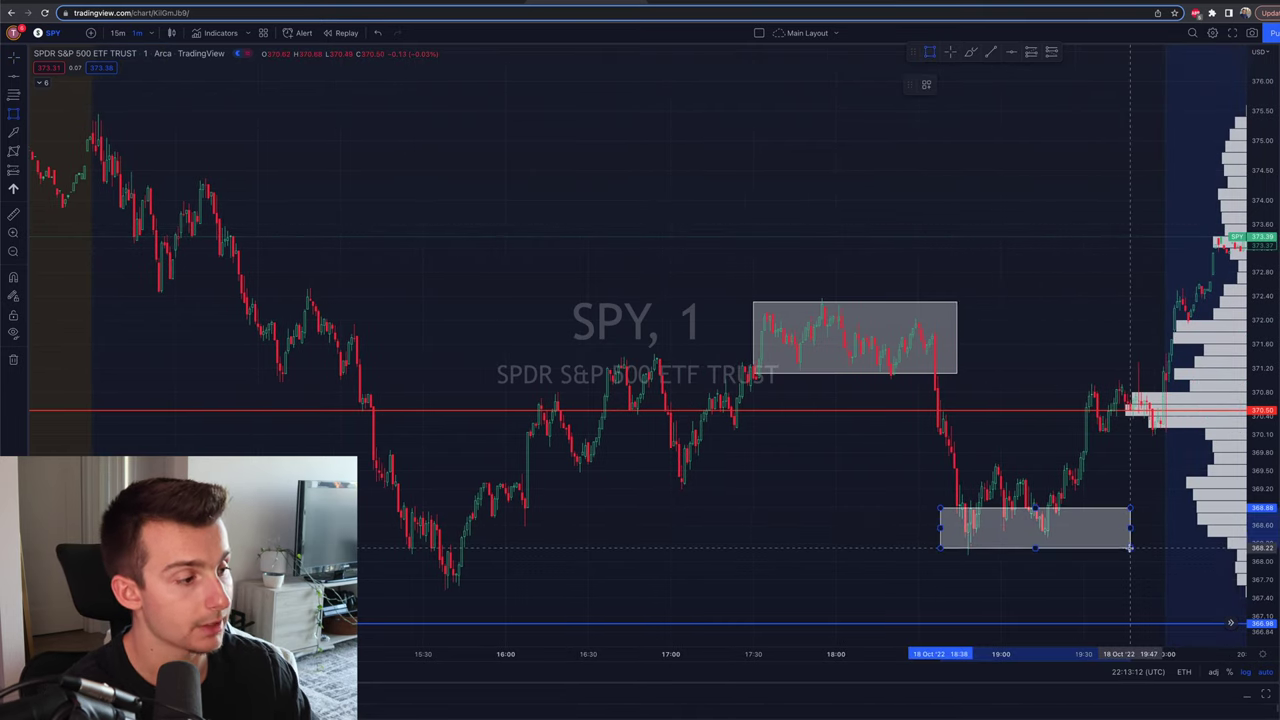
# Step: Draw a rectangle around the consolidation before the close, from 19:31 to 20:00, between 370.10 and 370.89
pyautogui.hscroll(2, 492, 318)
pyautogui.hscroll(5, 492, 318)
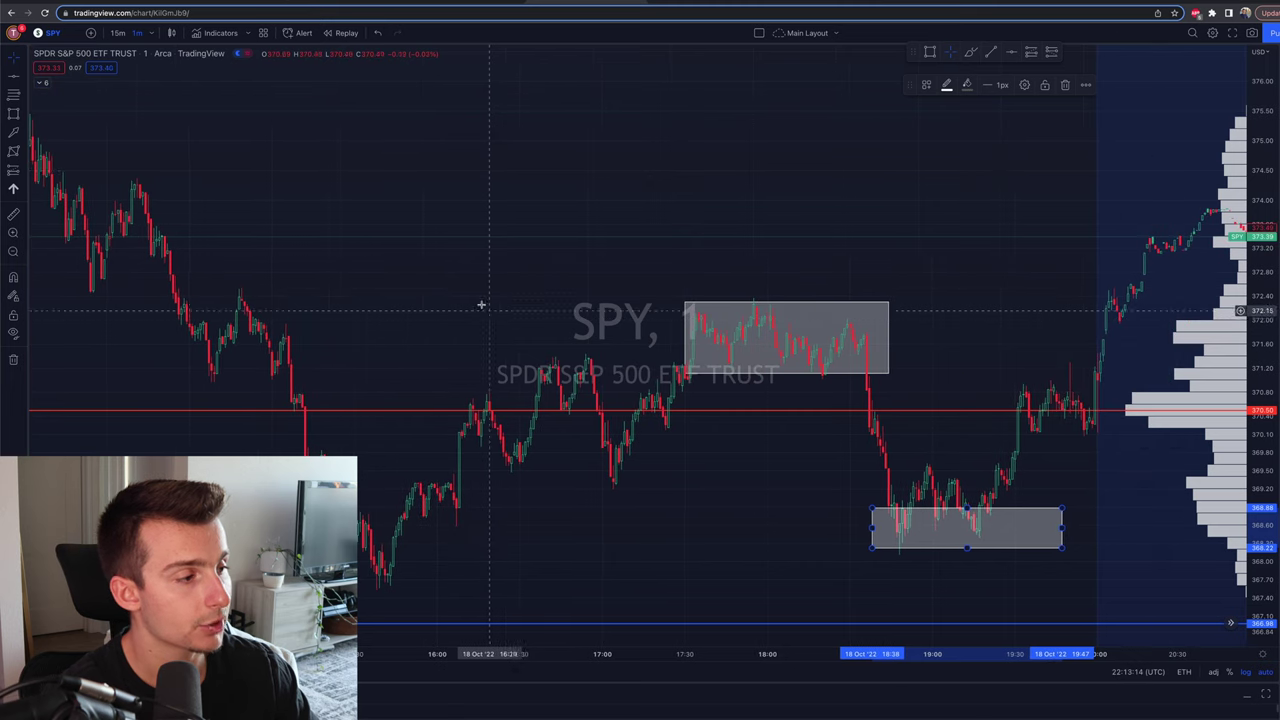
pyautogui.hotkey('alt', 'shift', 'r')
pyautogui.moveTo(1018, 387)
pyautogui.mouseDown()
pyautogui.moveTo(1036, 432)
pyautogui.moveTo(1097, 432)
pyautogui.mouseUp()
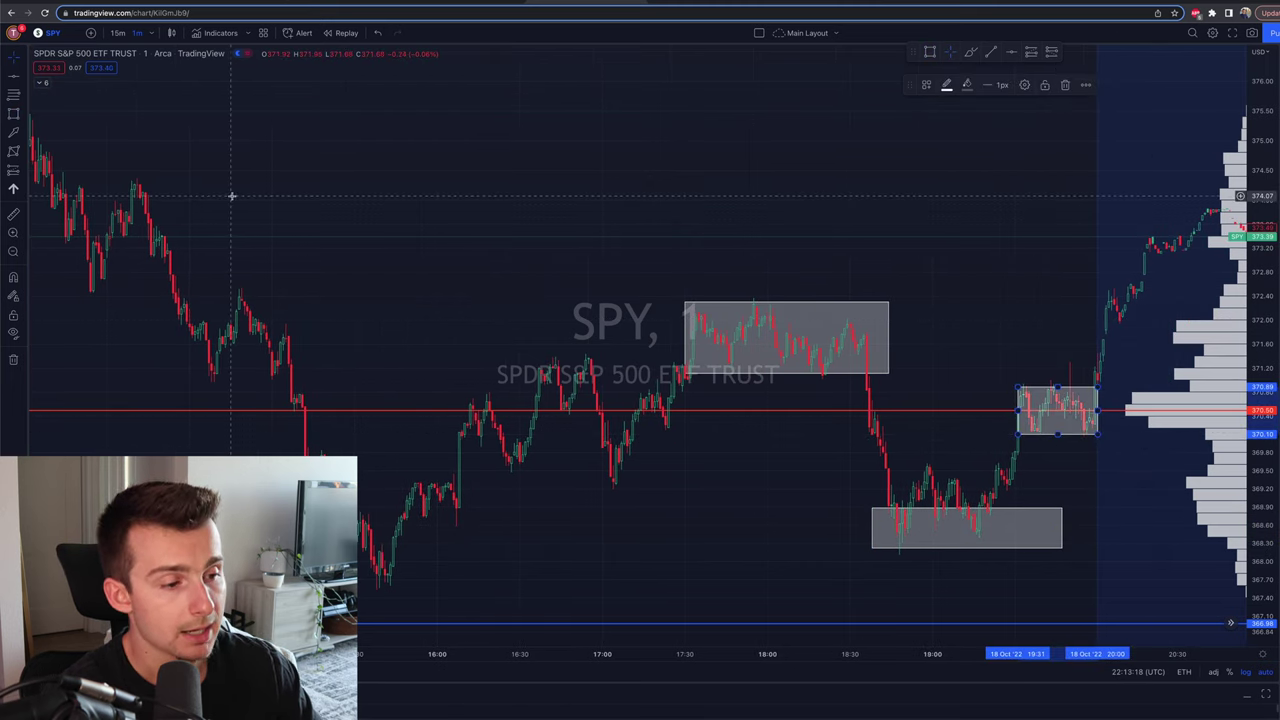
# Step: Draw a rectangle over the small consolidation around 16:00, between about 368.9 and 369.3, extending past 17:00
pyautogui.click(13, 113)
pyautogui.moveTo(412, 485)
pyautogui.mouseDown()
pyautogui.moveTo(502, 511)
pyautogui.moveTo(650, 509)
pyautogui.mouseUp()
pyautogui.click(480, 267)
# Step: Draw a narrow rectangle over the double top ending at 17:07, between 371.17 and 371.45, and extend its start back to about 14:15
pyautogui.hscroll(-3, 480, 267)
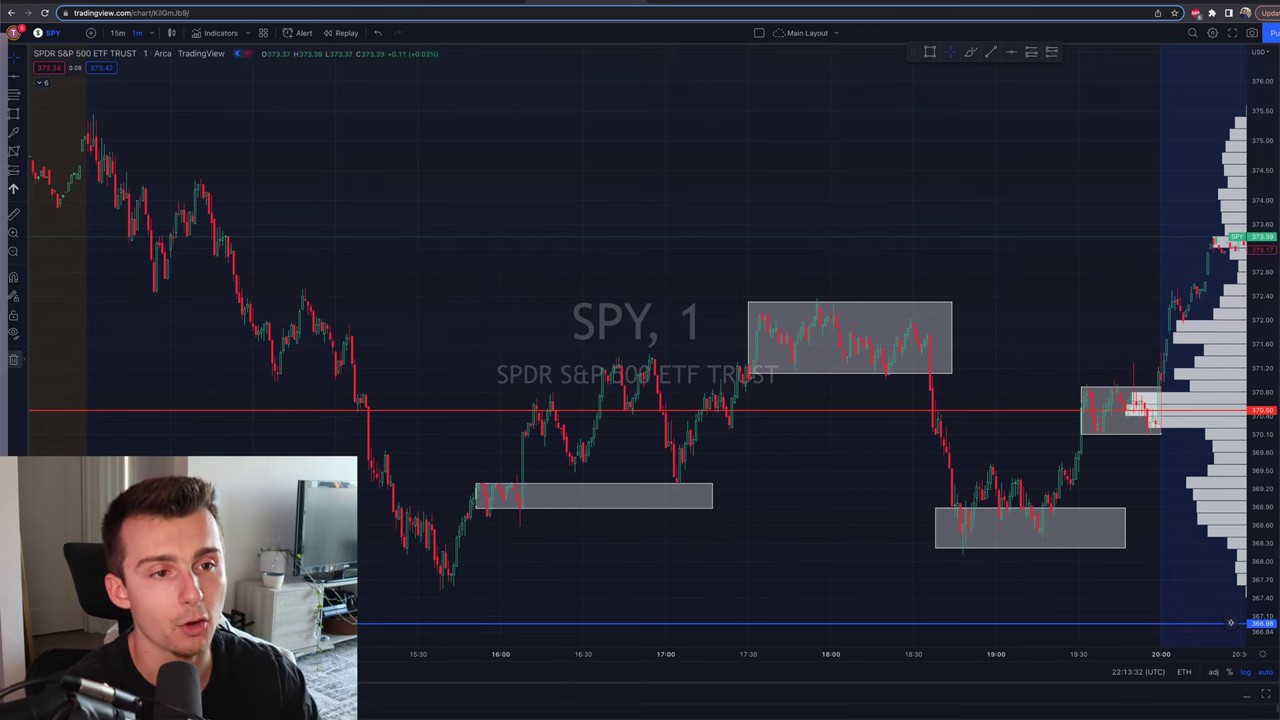
pyautogui.click(929, 51)
pyautogui.moveTo(590, 355)
pyautogui.mouseDown()
pyautogui.moveTo(714, 374)
pyautogui.moveTo(686, 370)
pyautogui.mouseUp()
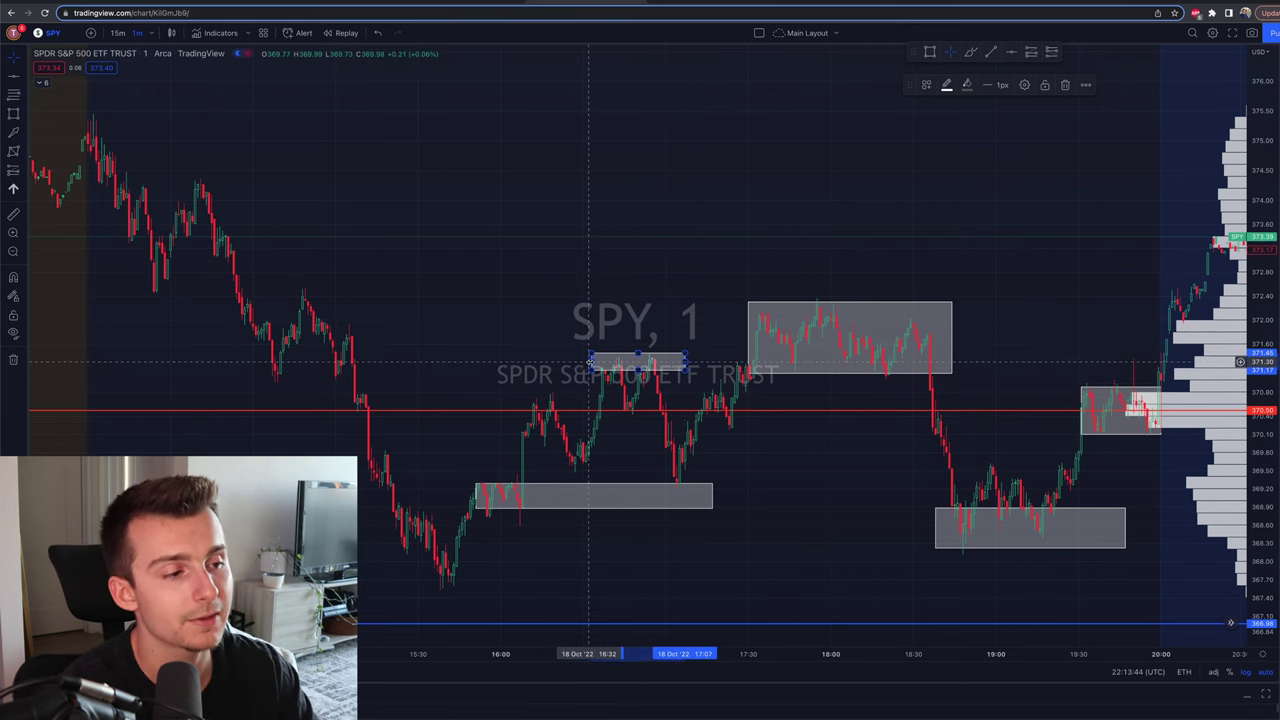
pyautogui.moveTo(589, 362); pyautogui.dragTo(537, 365)
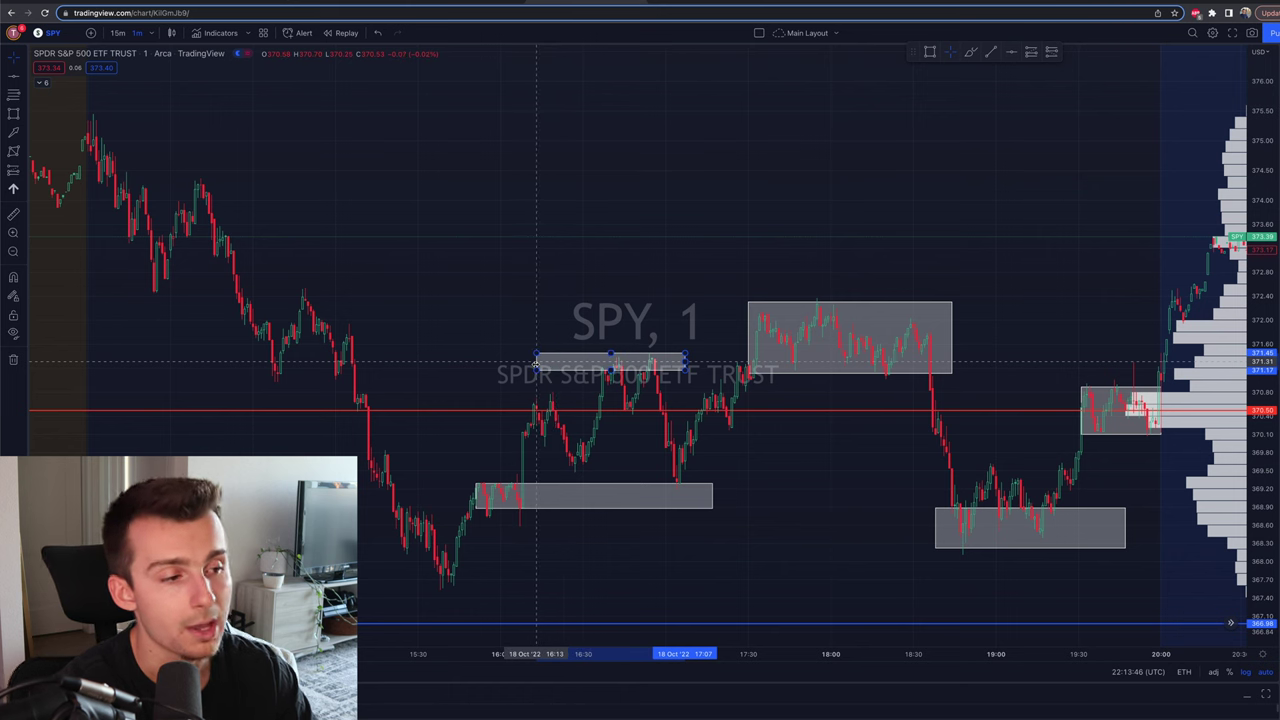
pyautogui.moveTo(530, 365); pyautogui.dragTo(211, 376)
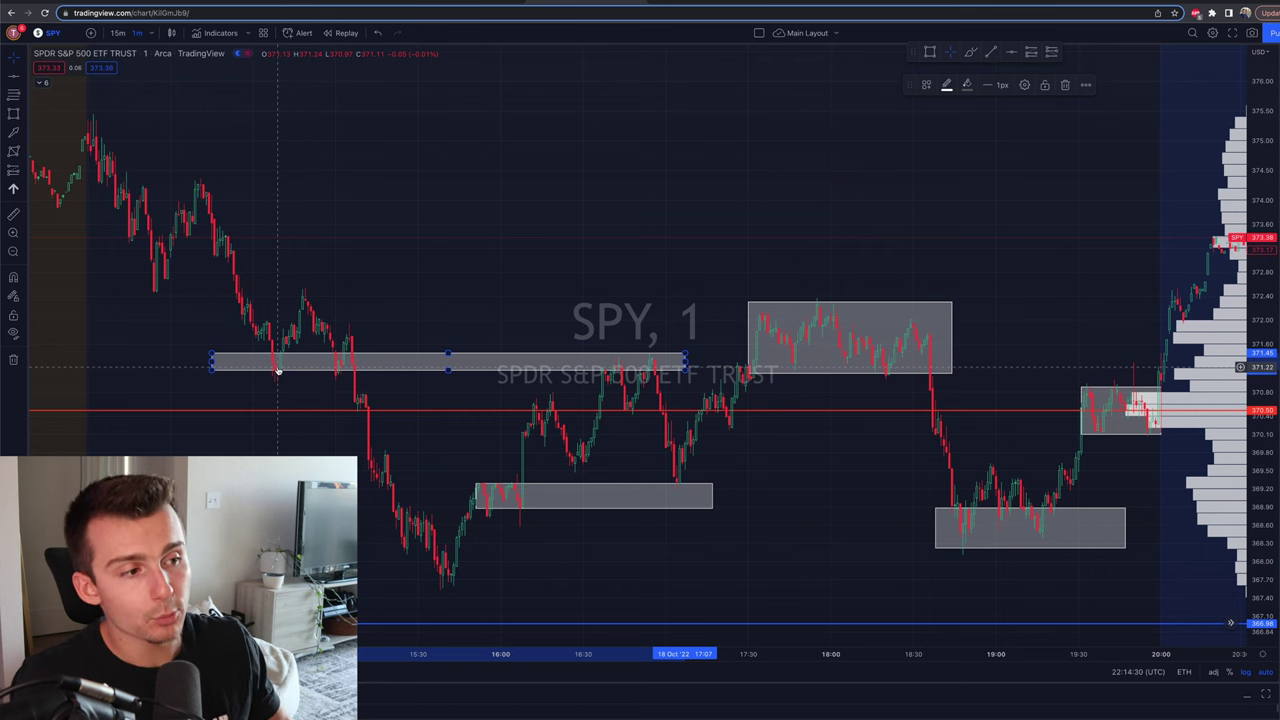
# Step: Delete the large rectangle around the 17:30 consolidation and extend the narrow zone's end to 19:24
pyautogui.click(853, 304)
pyautogui.press('Delete')
pyautogui.moveTo(685, 362); pyautogui.dragTo(1062, 362)
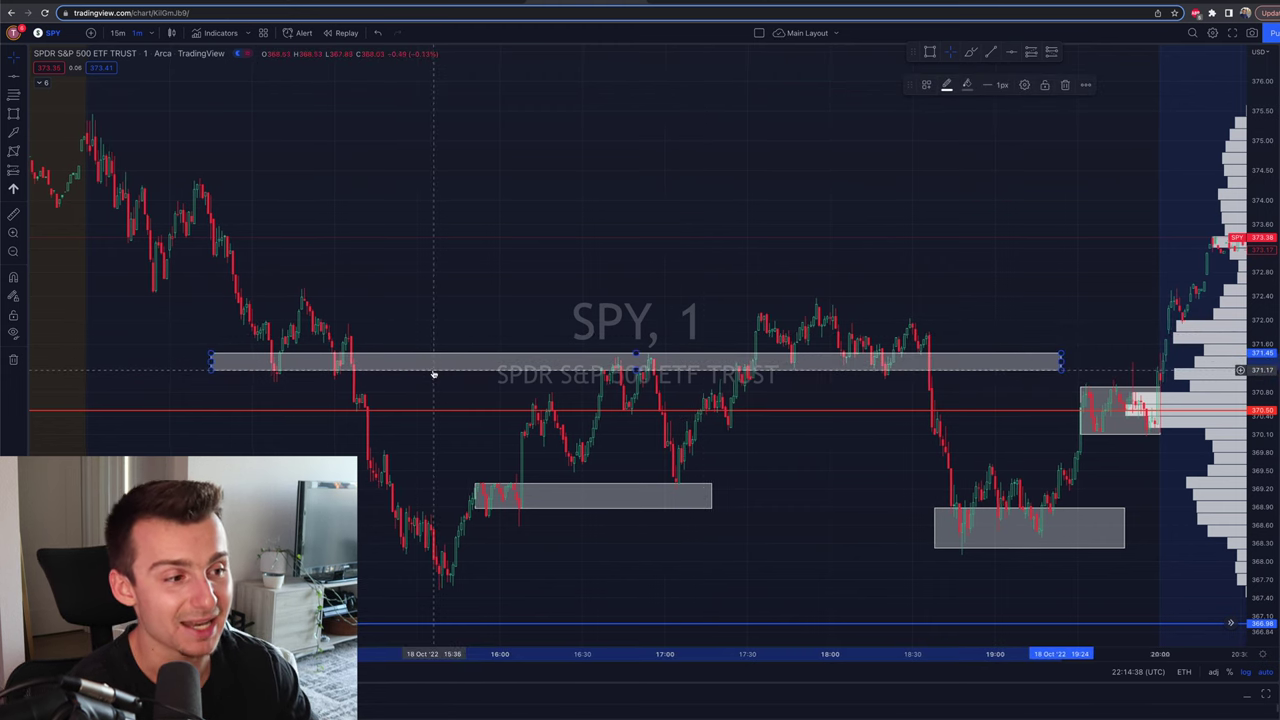
# Step: Circle the early lows and the two later peaks that touch the narrow zone with the brush
pyautogui.hscroll(2, 520, 410)
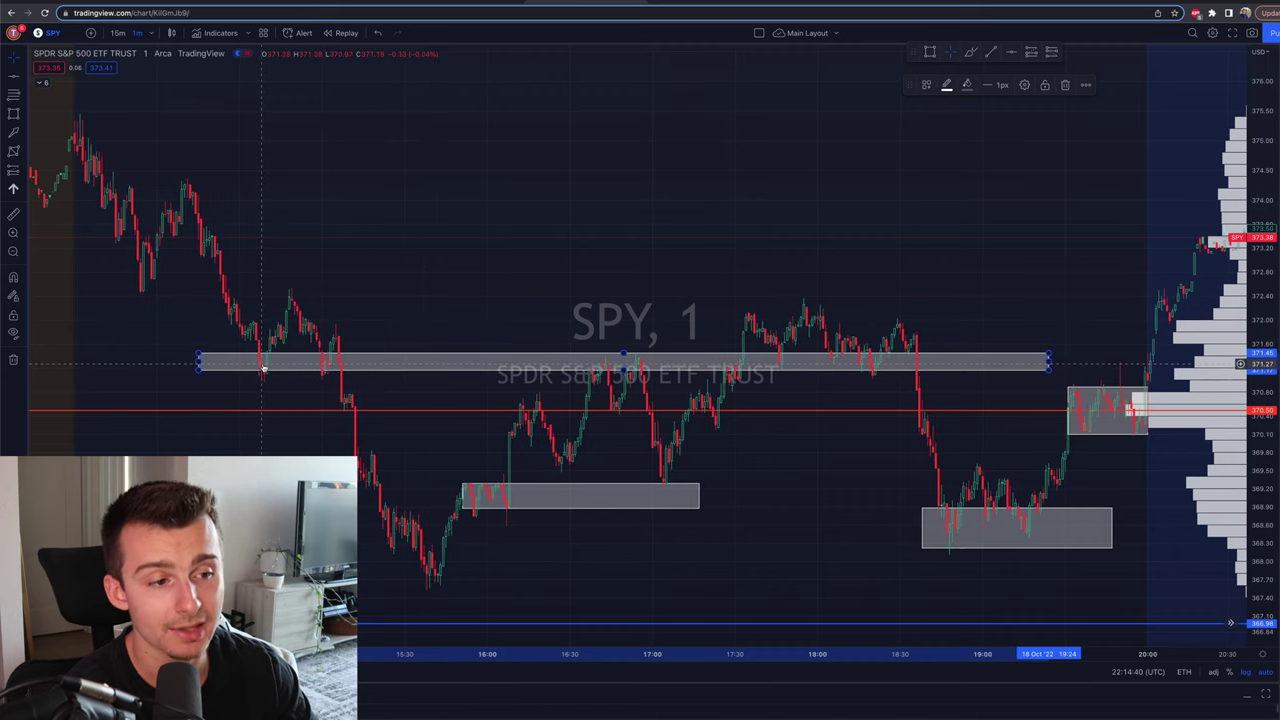
pyautogui.click(970, 51)
pyautogui.moveTo(348, 343)
pyautogui.mouseDown()
pyautogui.moveTo(253, 372)
pyautogui.moveTo(315, 381)
pyautogui.moveTo(350, 348)
pyautogui.mouseUp()
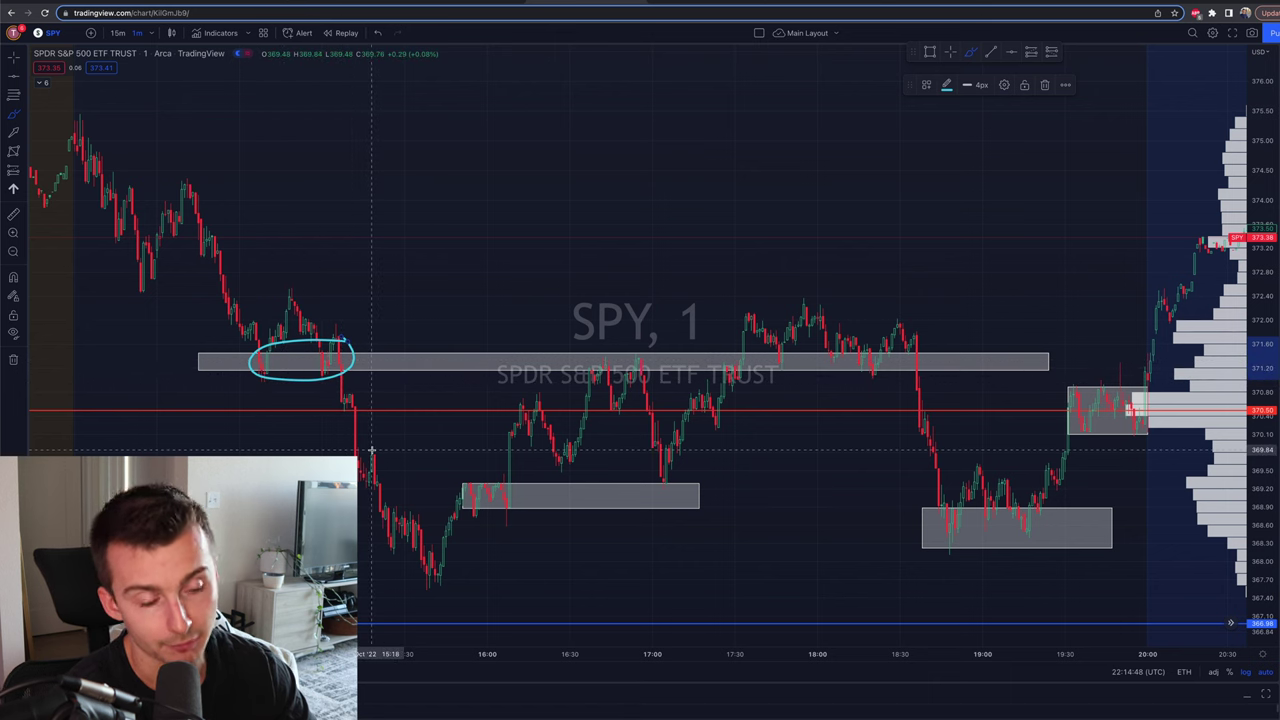
pyautogui.moveTo(612, 348)
pyautogui.mouseDown()
pyautogui.moveTo(590, 356)
pyautogui.moveTo(602, 377)
pyautogui.moveTo(650, 352)
pyautogui.mouseUp()
# Step: Trace the price swings above the narrow zone after 17:30 with the brush and circle the three bounces off it
pyautogui.scroll(1, 706, 380)
pyautogui.moveTo(708, 390)
pyautogui.mouseDown()
pyautogui.moveTo(743, 318)
pyautogui.moveTo(773, 365)
pyautogui.moveTo(812, 310)
pyautogui.moveTo(850, 318)
pyautogui.moveTo(876, 358)
pyautogui.moveTo(903, 325)
pyautogui.mouseUp()
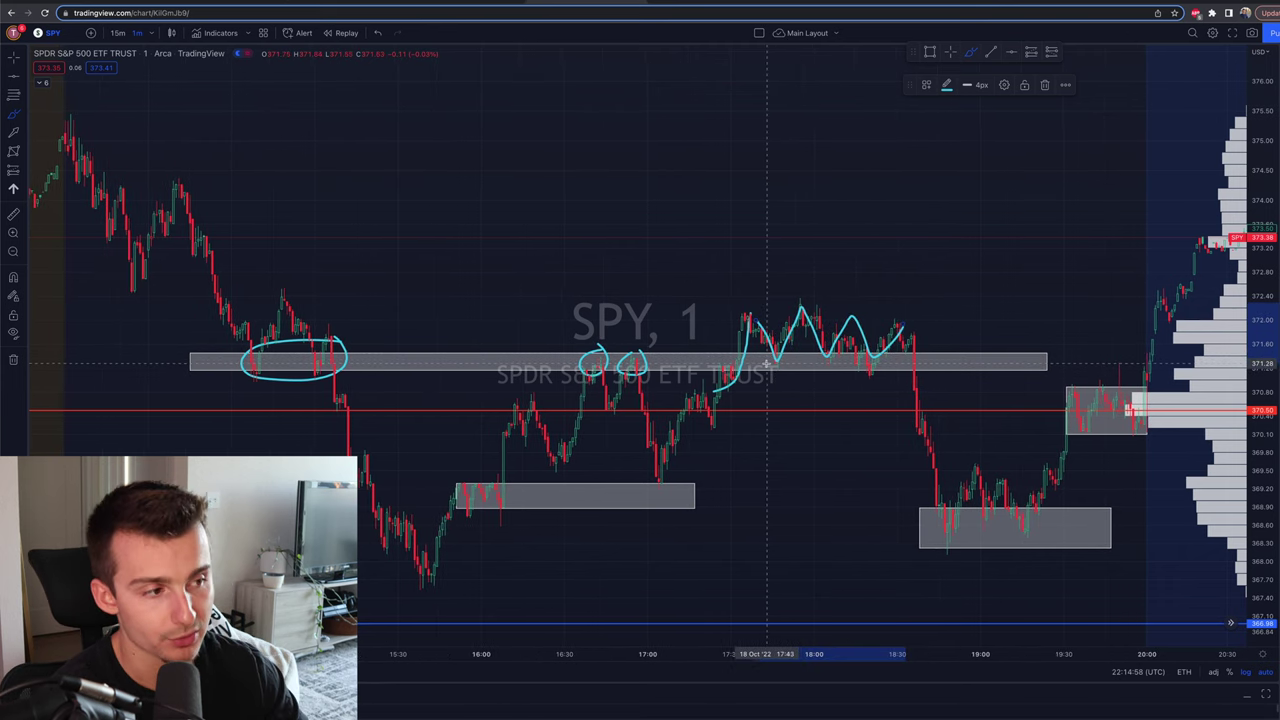
pyautogui.hscroll(1, 778, 356)
pyautogui.hscroll(3, 775, 357)
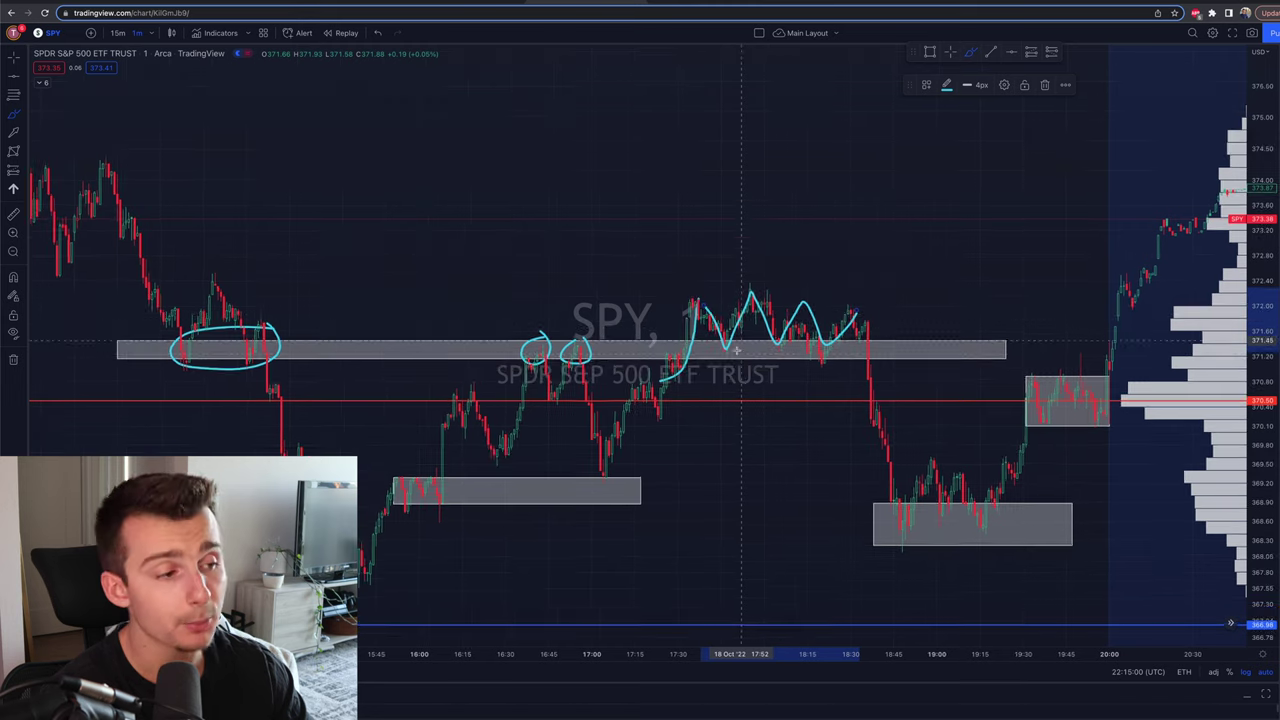
pyautogui.moveTo(730, 340)
pyautogui.mouseDown()
pyautogui.moveTo(712, 365)
pyautogui.moveTo(742, 335)
pyautogui.moveTo(778, 345)
pyautogui.moveTo(795, 318)
pyautogui.moveTo(805, 340)
pyautogui.moveTo(832, 322)
pyautogui.mouseUp()
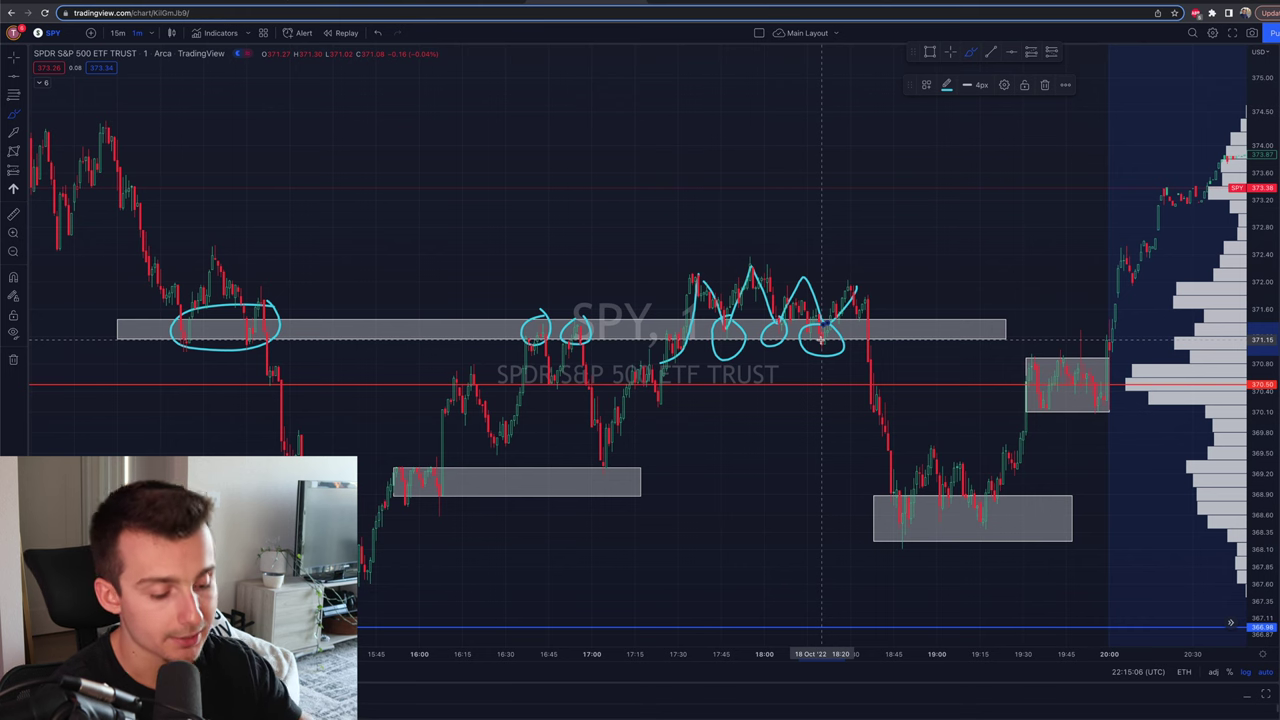
# Step: Undo all the brush marks and rectangles so the chart is cleared of drawn zones
pyautogui.hotkey('ctrl', 'z')
pyautogui.hotkey('ctrl', 'z')
pyautogui.hotkey('ctrl', 'z')
pyautogui.hotkey('ctrl', 'z')
pyautogui.hotkey('ctrl', 'z')
pyautogui.hotkey('ctrl', 'z')
pyautogui.hotkey('ctrl', 'z')
pyautogui.hotkey('ctrl', 'z')
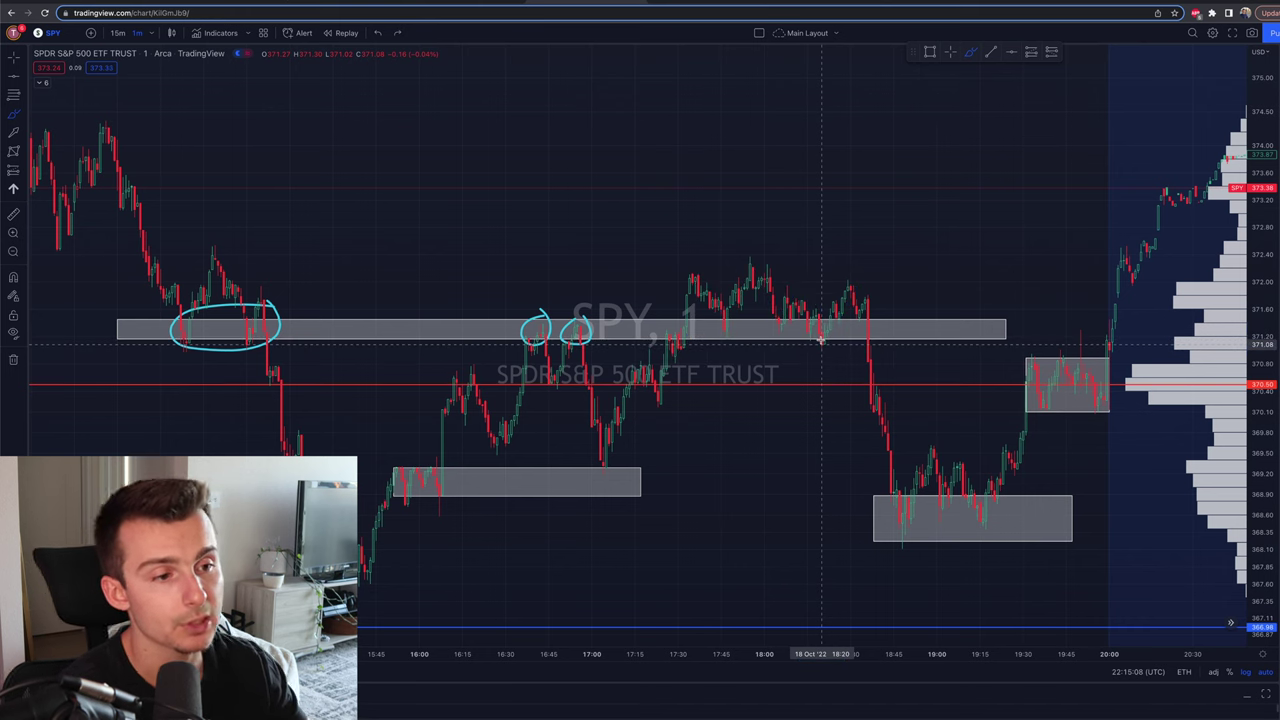
pyautogui.hotkey('ctrl', 'z')
pyautogui.hotkey('ctrl', 'z')
pyautogui.hotkey('ctrl', 'z')
pyautogui.hotkey('ctrl', 'z')
pyautogui.hotkey('ctrl', 'z')
pyautogui.hotkey('ctrl', 'z')
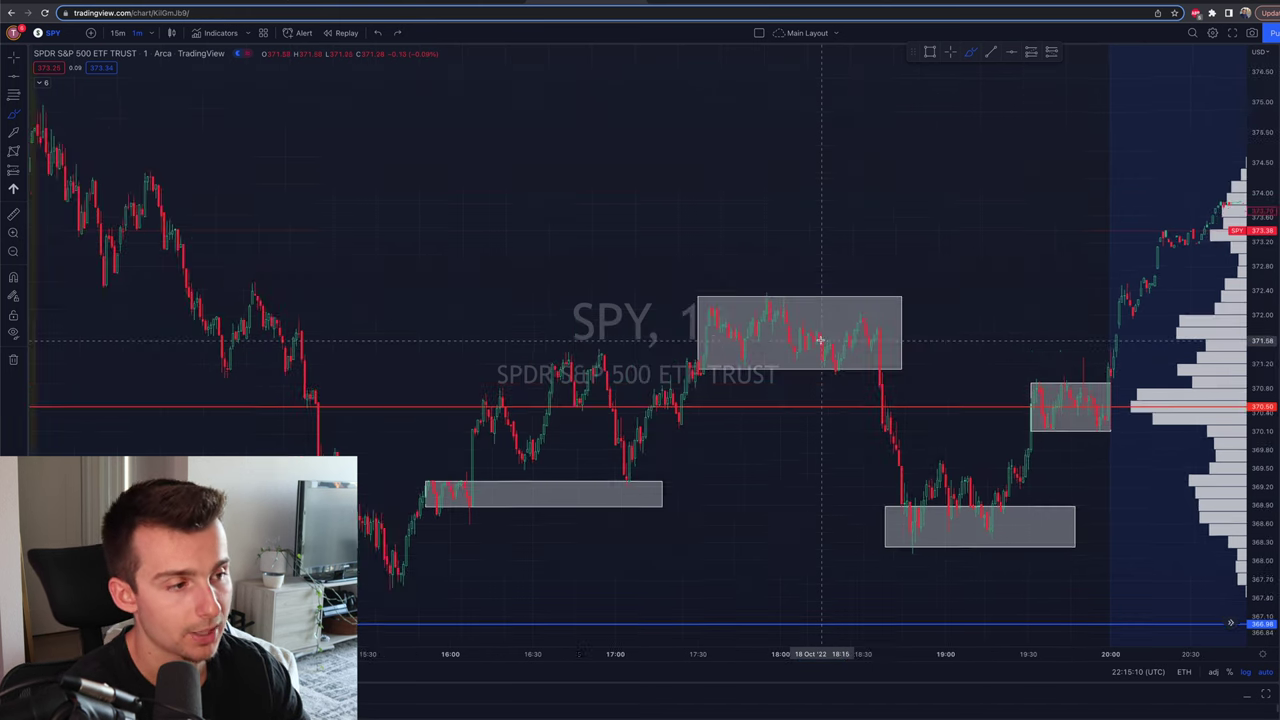
pyautogui.hotkey('ctrl', 'z')
pyautogui.hotkey('ctrl', 'z')
pyautogui.hotkey('ctrl', 'z')
pyautogui.hotkey('ctrl', 'z')
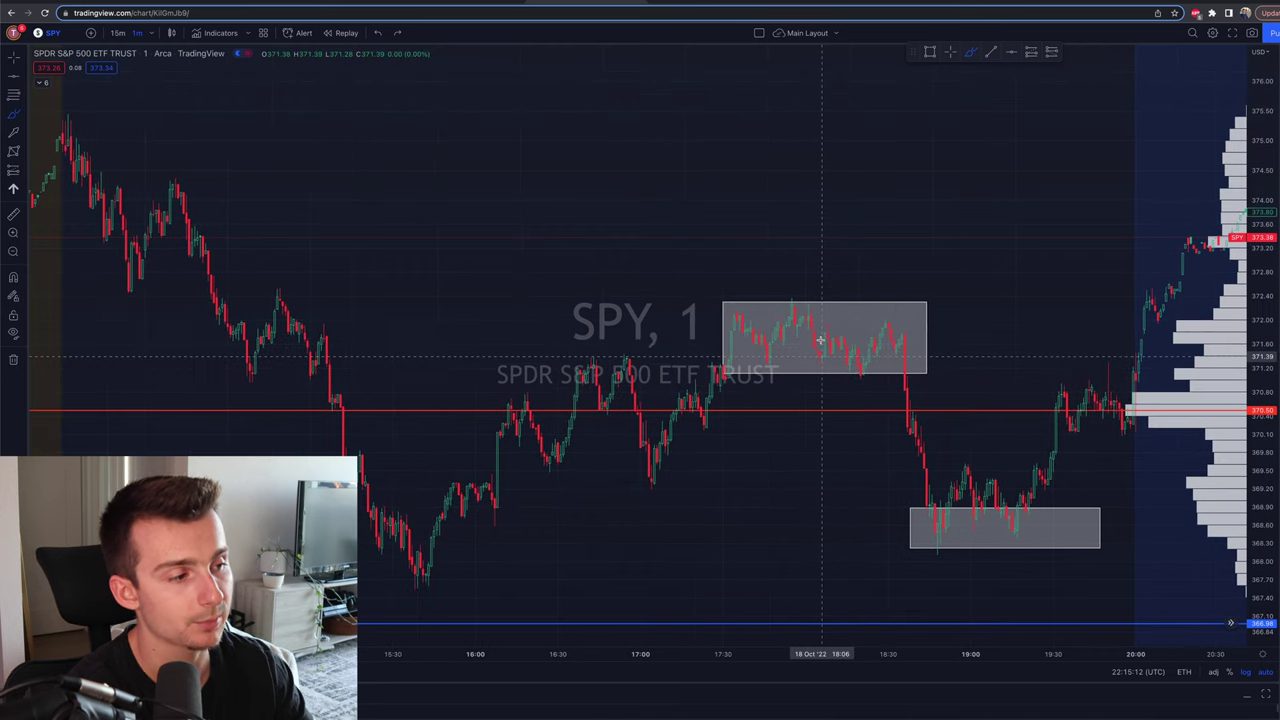
pyautogui.hotkey('ctrl', 'z')
pyautogui.hotkey('ctrl', 'z')
pyautogui.hotkey('ctrl', 'z')
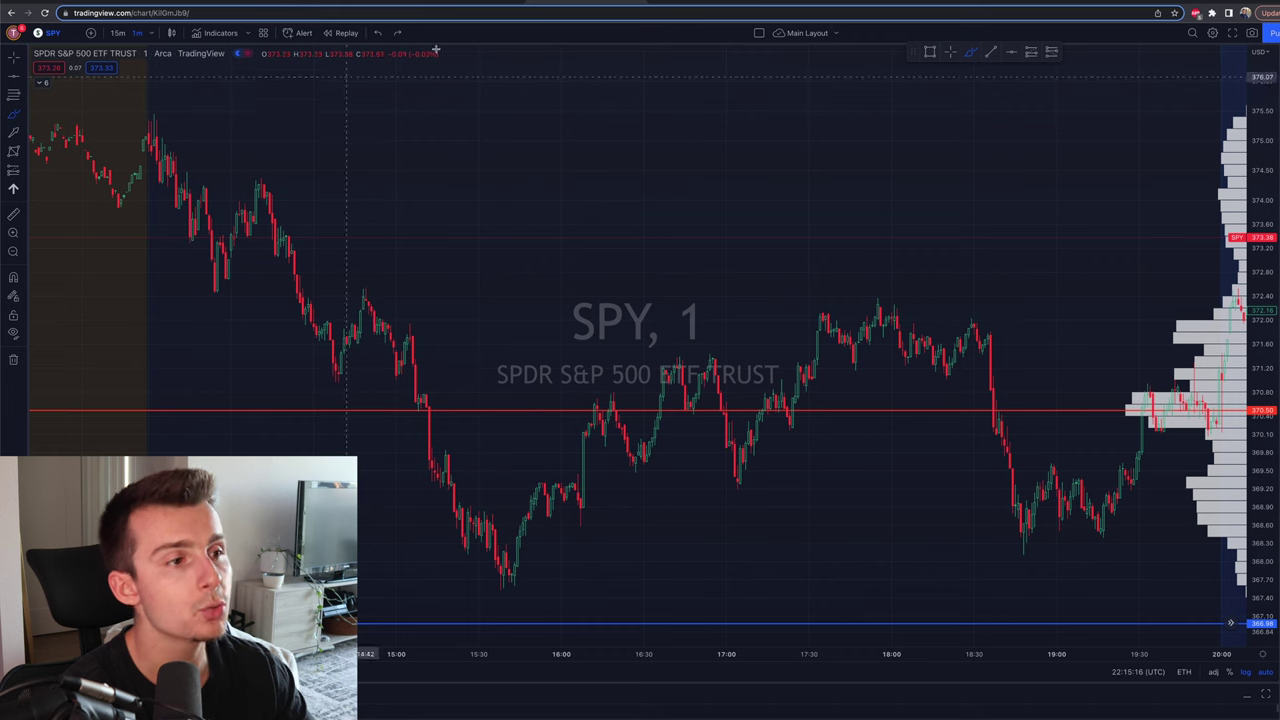
# Step: Draw a rectangle over the consolidation from 17:28 to 18:39, between 370.98 and 372.33, and delete it
pyautogui.click(930, 54)
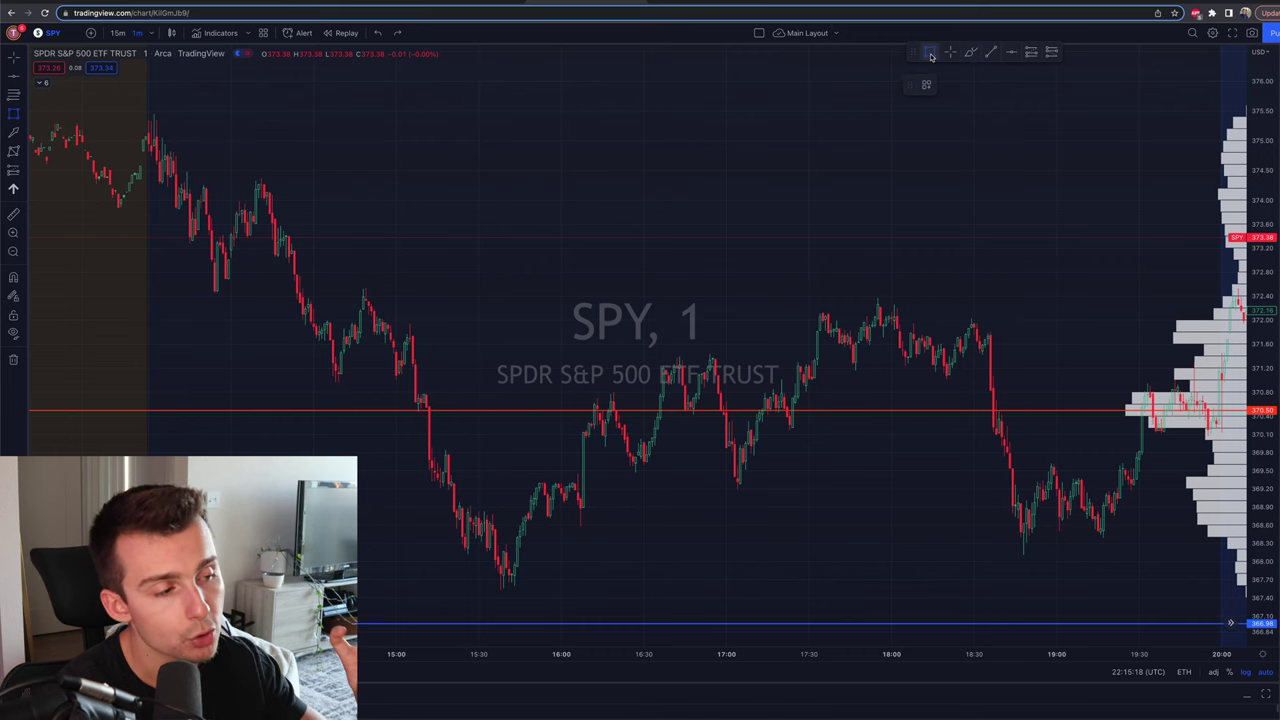
pyautogui.moveTo(803, 299)
pyautogui.mouseDown()
pyautogui.moveTo(848, 370)
pyautogui.moveTo(998, 392)
pyautogui.moveTo(998, 381)
pyautogui.mouseUp()
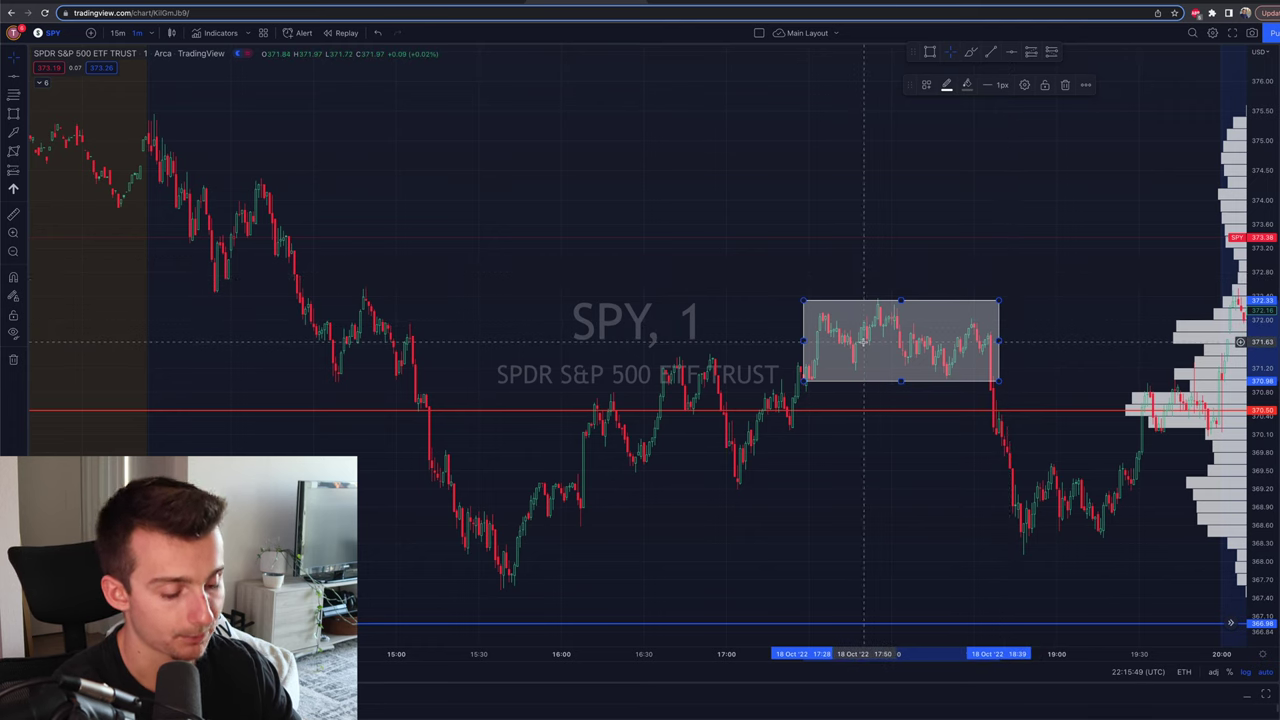
pyautogui.press('BackSpace')
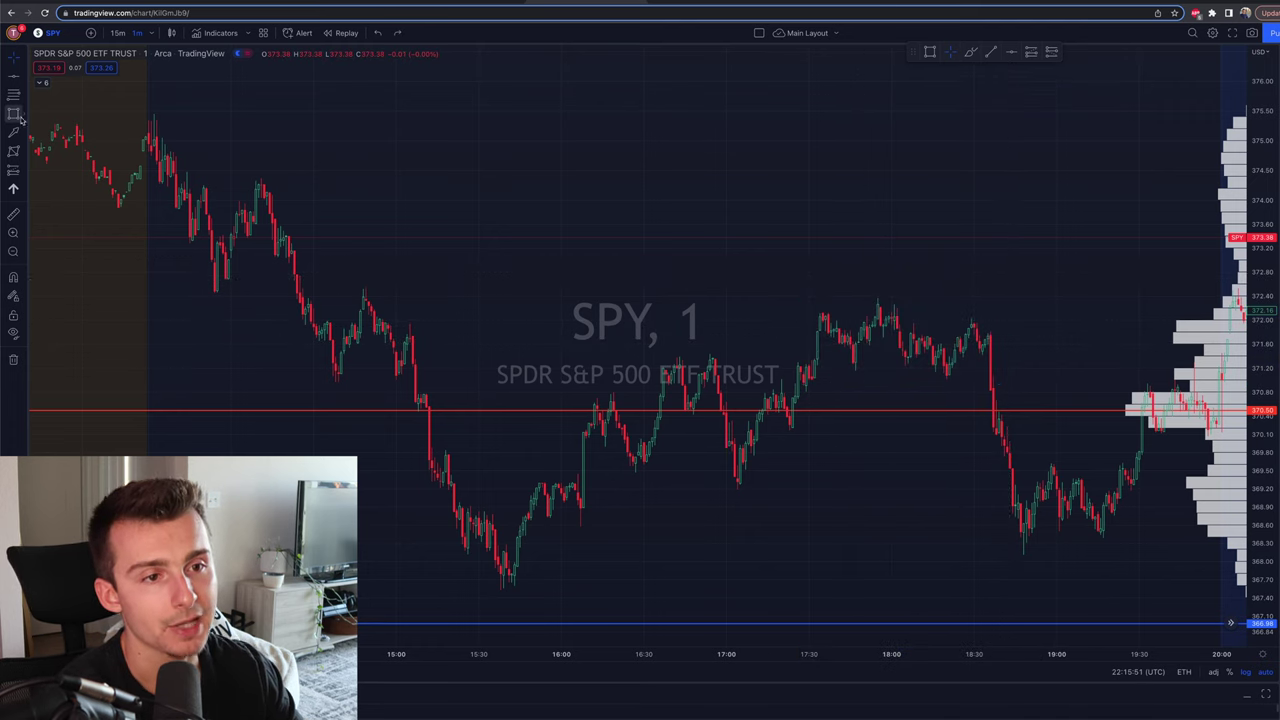
# Step: Draw narrow rectangles along the consolidation's highs from 371.96 to 372.35 and along its lows from about 370.93 to 371.26
pyautogui.click(16, 115)
pyautogui.moveTo(803, 299)
pyautogui.mouseDown()
pyautogui.moveTo(1017, 310)
pyautogui.moveTo(1023, 322)
pyautogui.mouseUp()
pyautogui.click(13, 113)
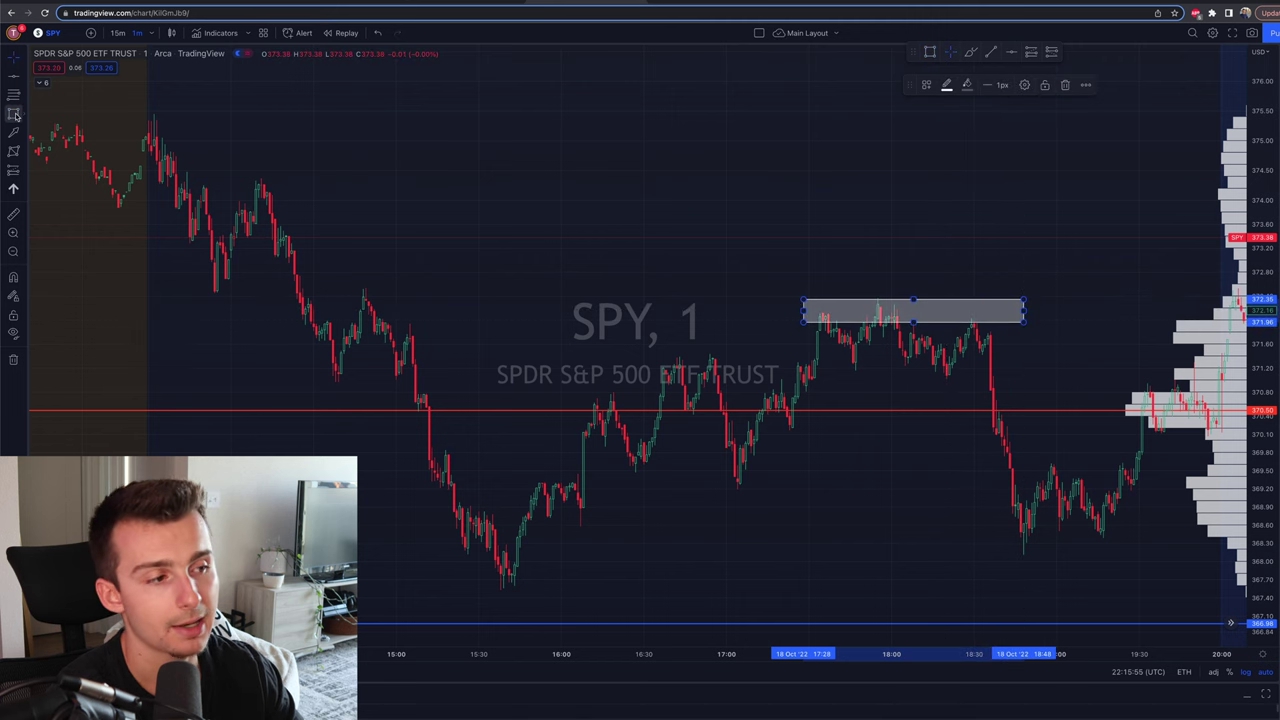
pyautogui.moveTo(793, 349); pyautogui.dragTo(1012, 385)
pyautogui.moveTo(905, 349); pyautogui.dragTo(903, 365)
pyautogui.scroll(2, 890, 410)
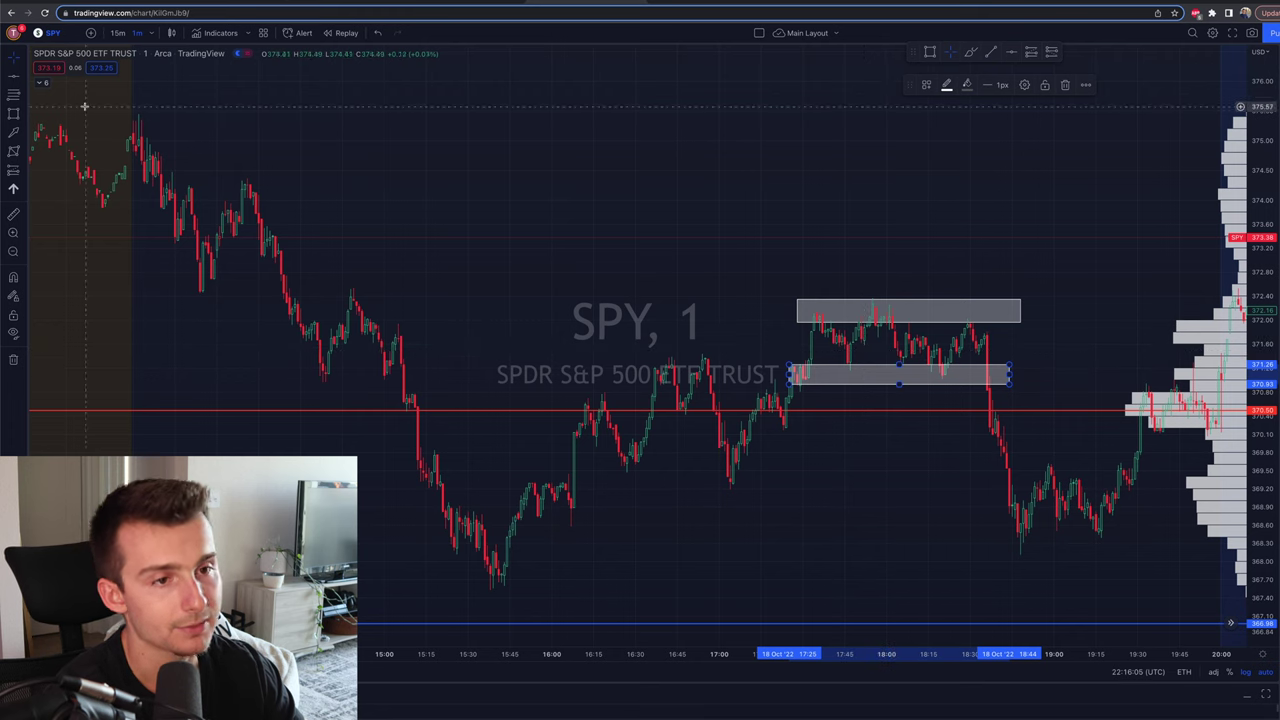
# Step: Delete both narrow rectangles at the highs and lows of the 17:30 consolidation
pyautogui.click(13, 57)
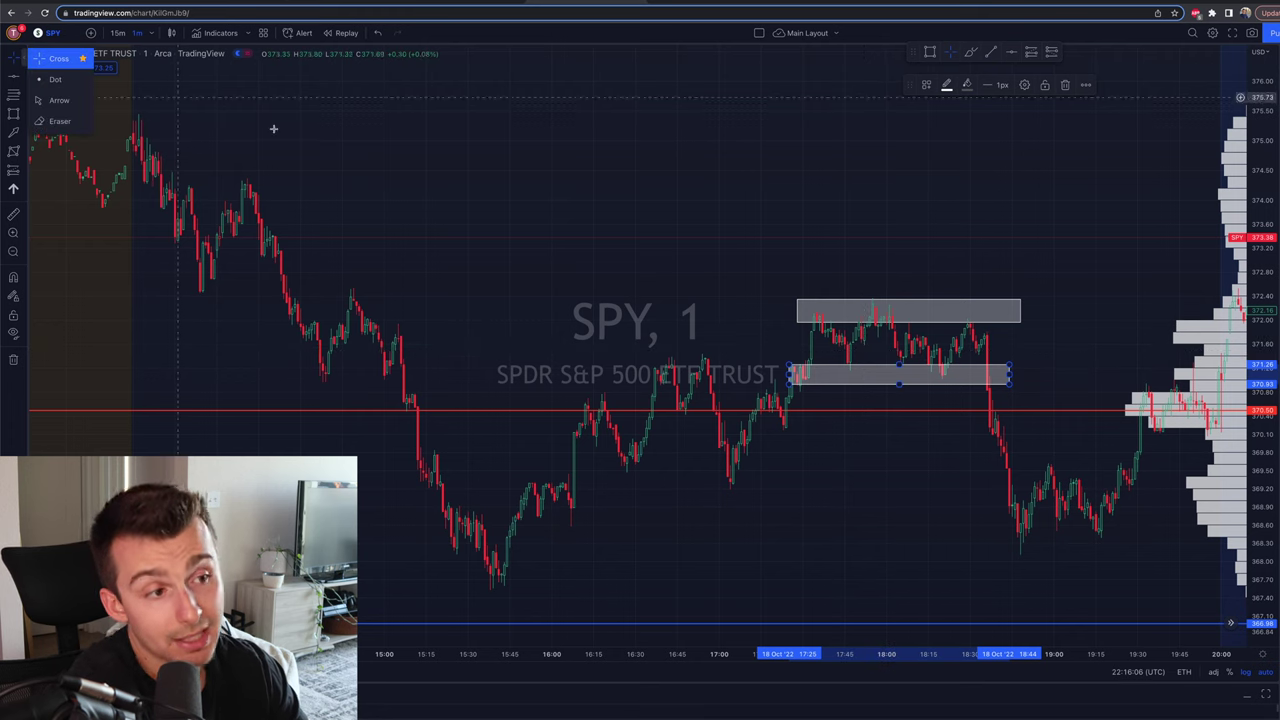
pyautogui.click(868, 369)
pyautogui.press('Delete')
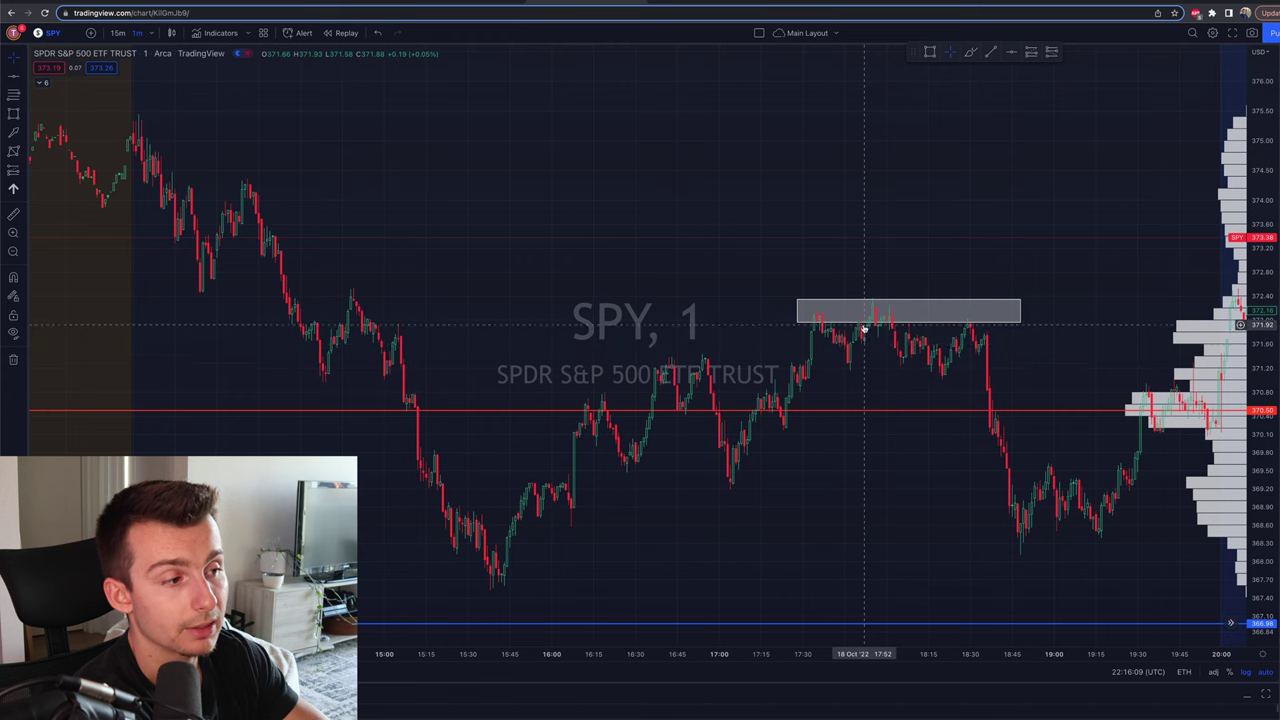
pyautogui.click(835, 304)
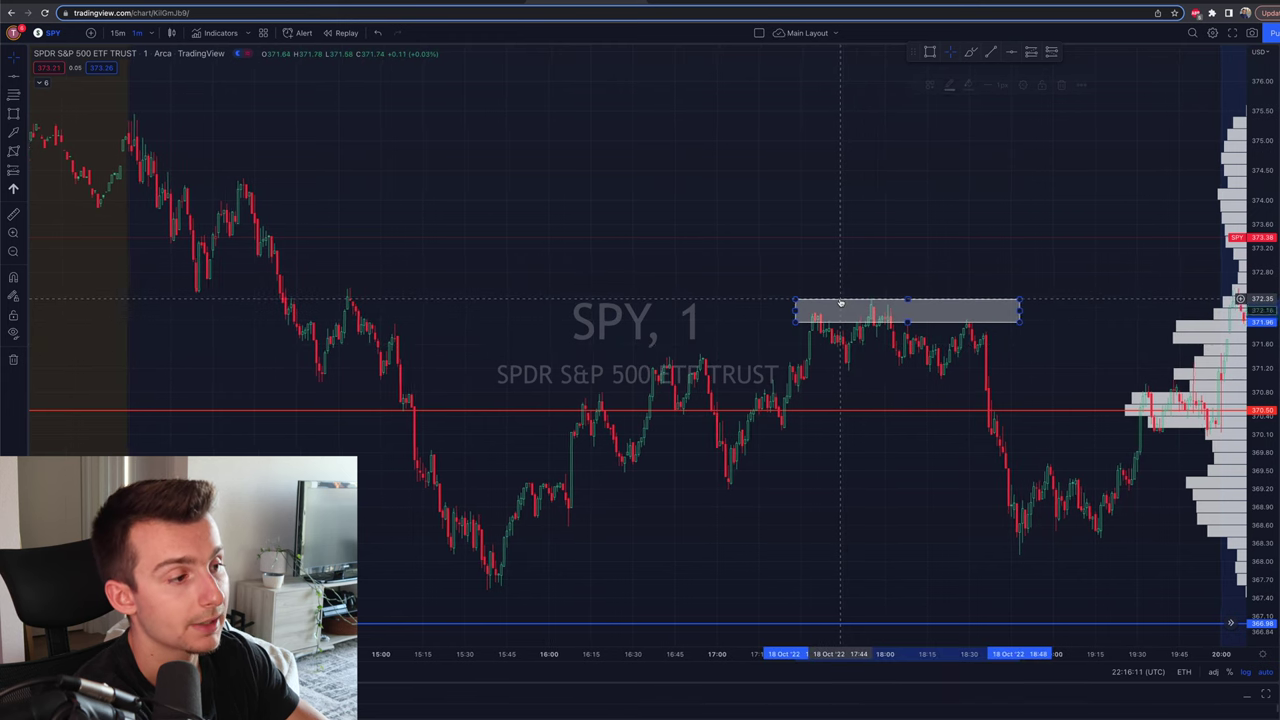
pyautogui.press('Delete')
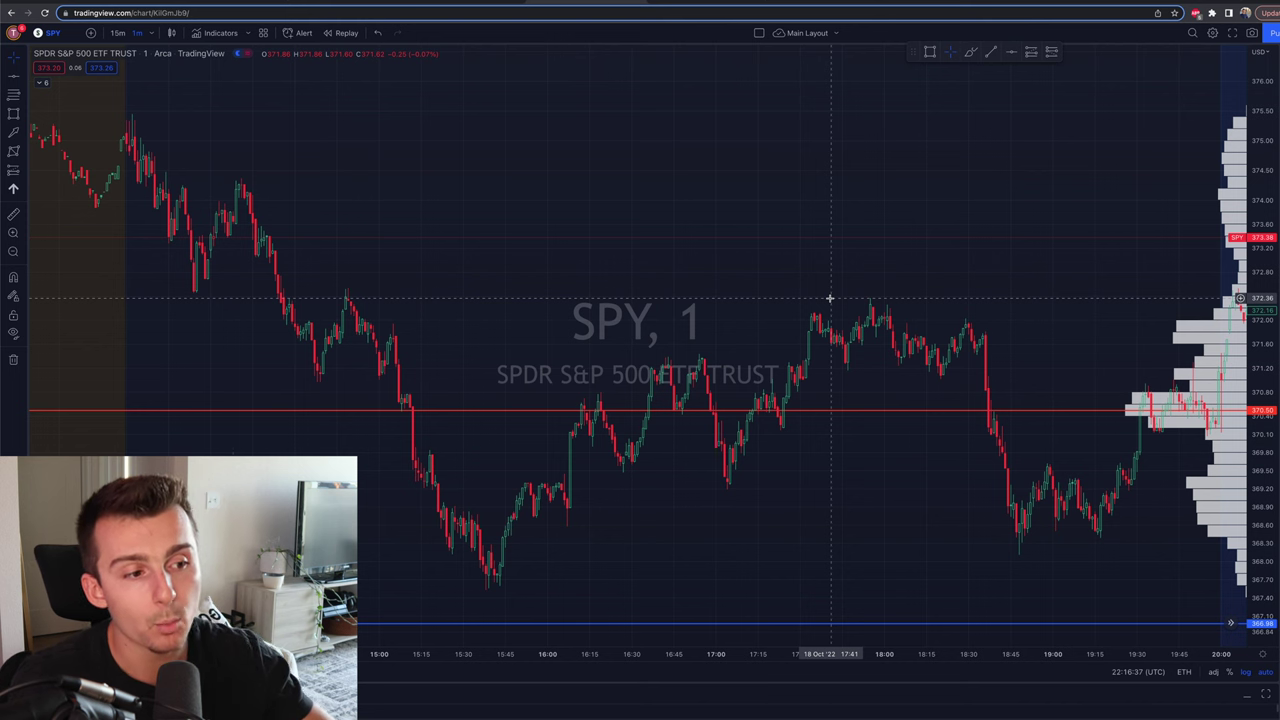
# Step: Draw a narrow rectangle over the small 15:10 consolidation, from 14:52 between 370.51 and 370.78, and extend its end to 16:26
pyautogui.scroll(5, 258, 335)
pyautogui.scroll(5, 260, 335)
pyautogui.hscroll(-3, 341, 378)
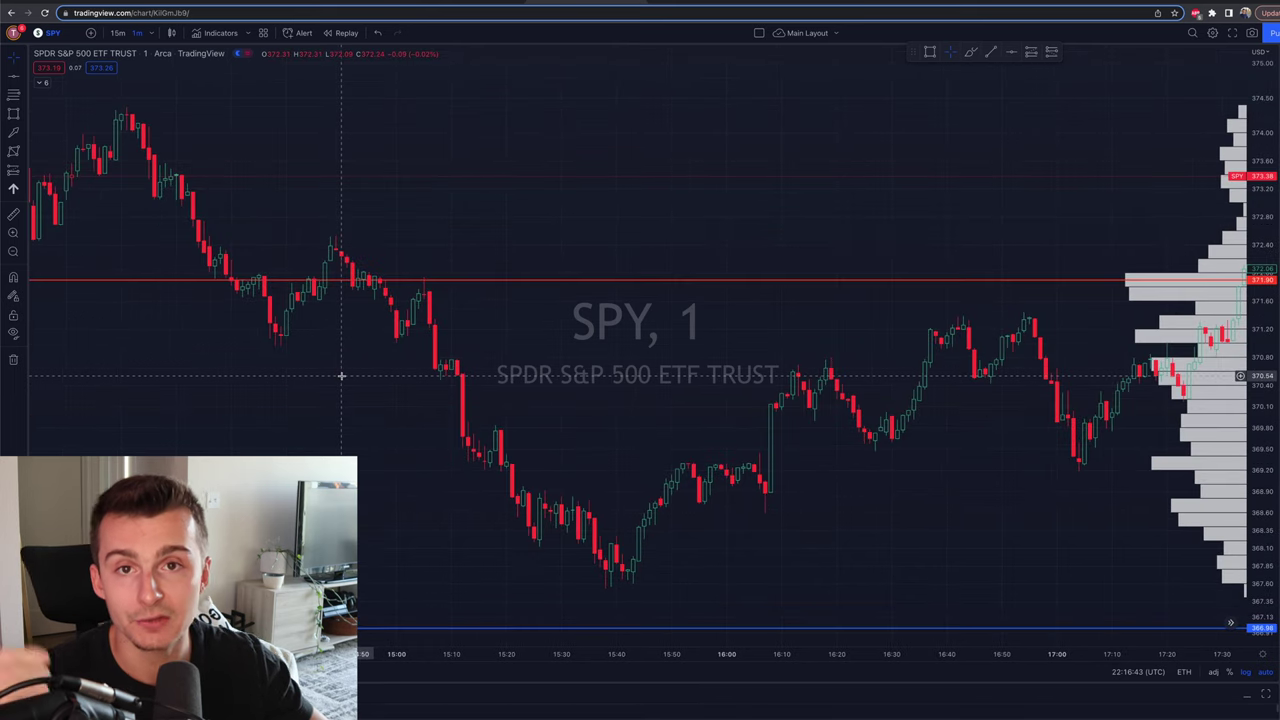
pyautogui.hscroll(-2, 386, 340)
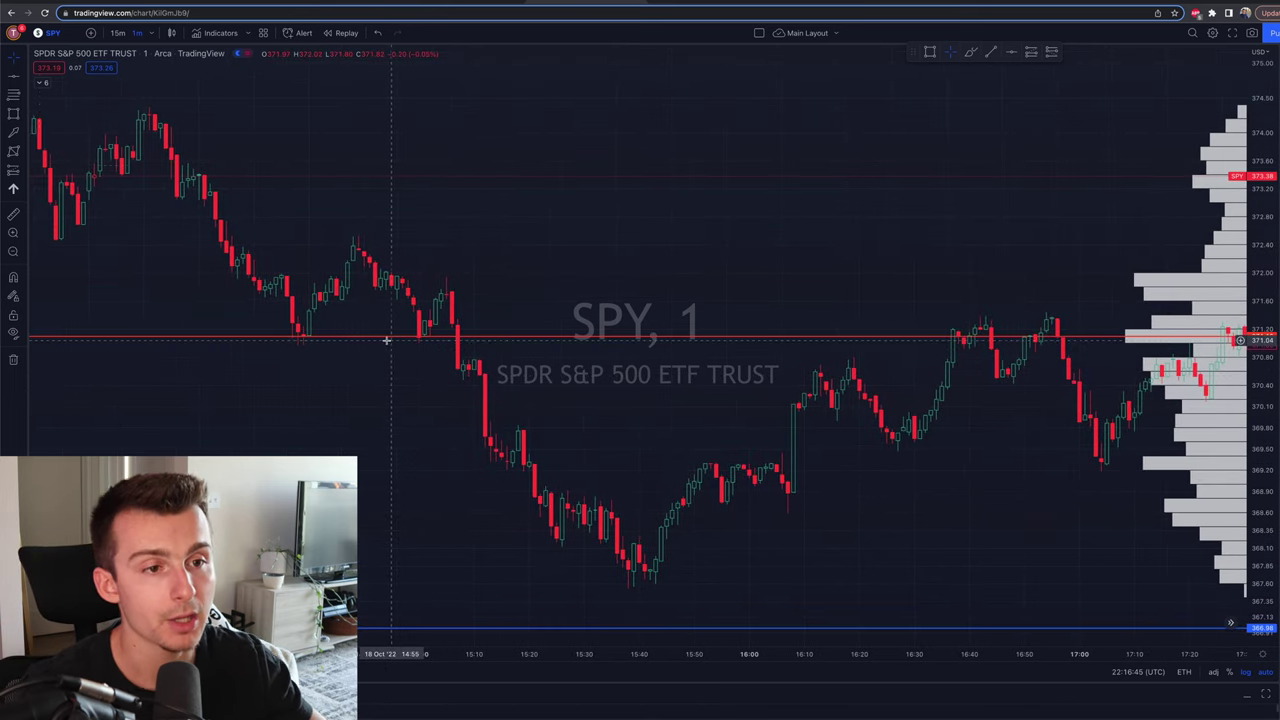
pyautogui.click(13, 113)
pyautogui.moveTo(451, 359)
pyautogui.mouseDown()
pyautogui.moveTo(502, 378)
pyautogui.moveTo(381, 368)
pyautogui.mouseUp()
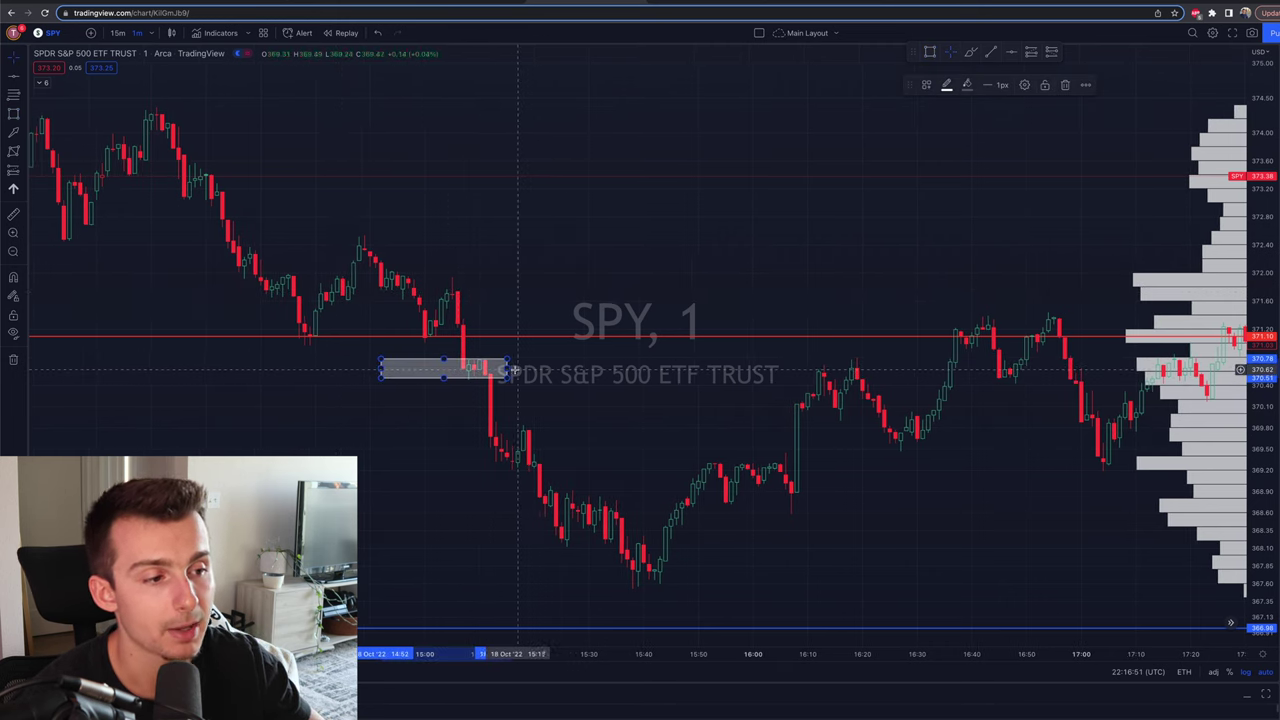
pyautogui.moveTo(507, 369); pyautogui.dragTo(896, 370)
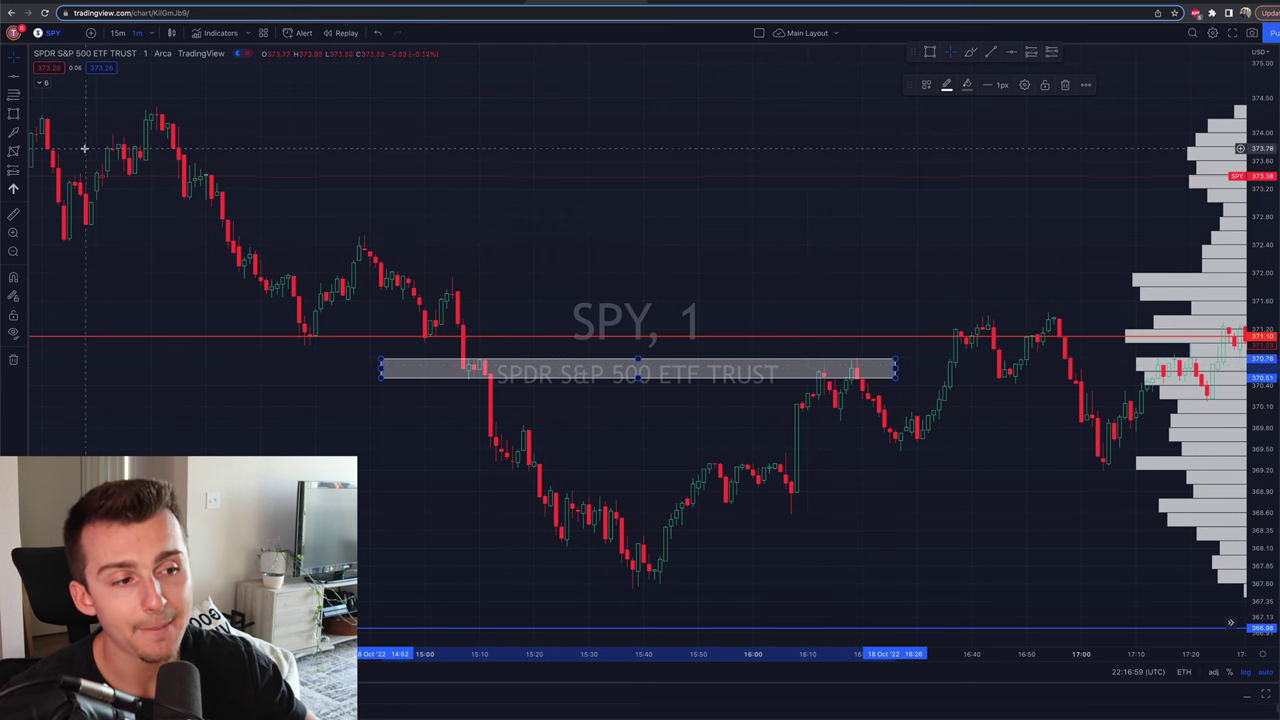
# Step: Mark the sharp drop into the narrow zone around 15:06 with the brush, circle its candles, and undo the marks
pyautogui.click(970, 51)
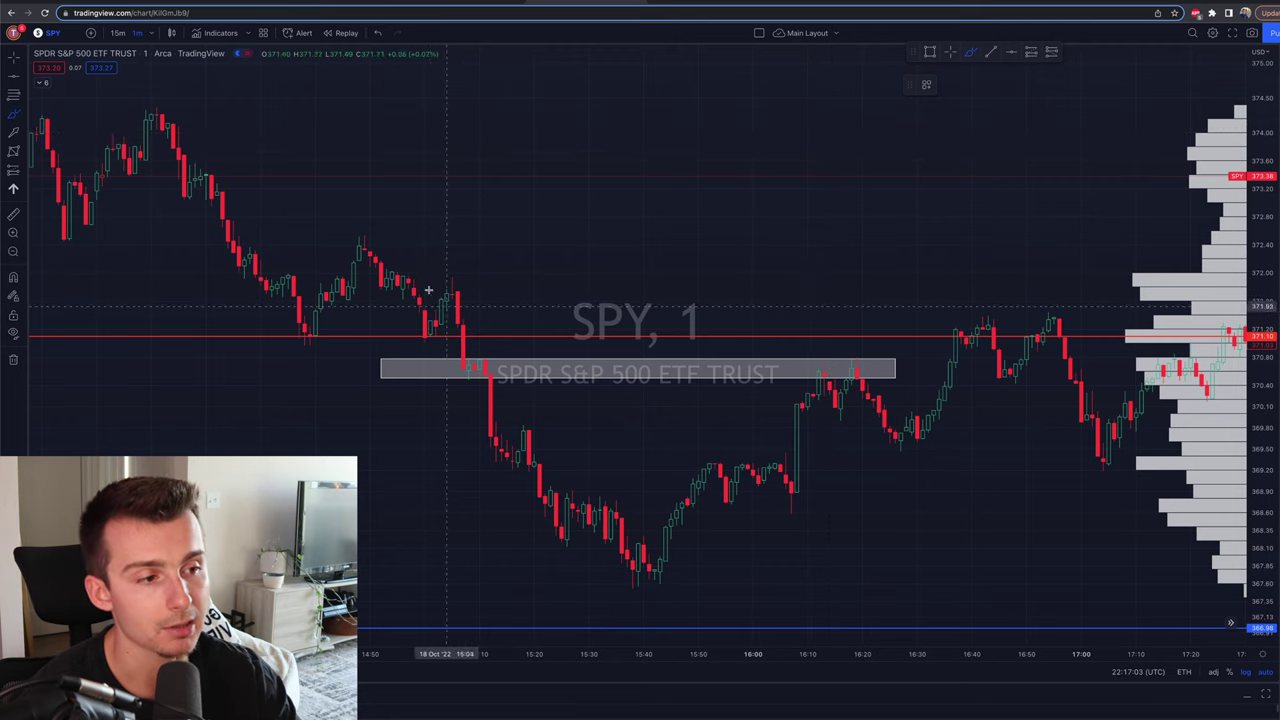
pyautogui.moveTo(462, 290); pyautogui.dragTo(470, 352)
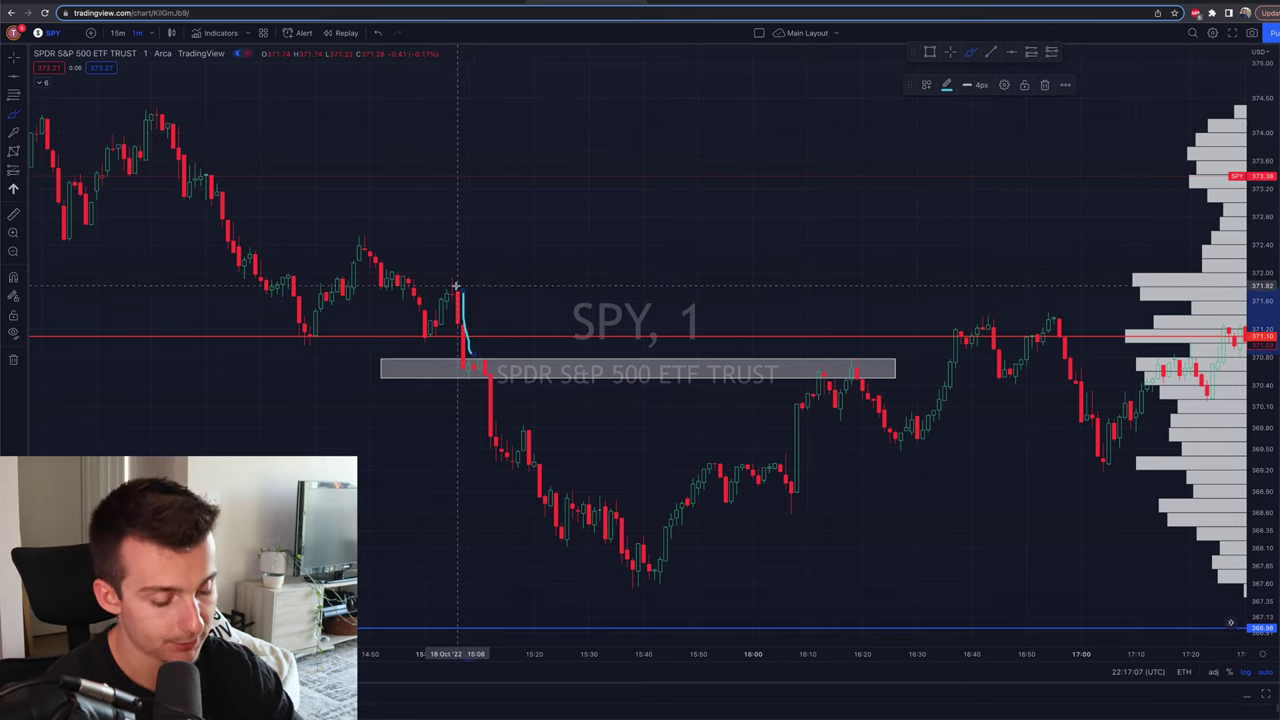
pyautogui.hotkey('ctrl', 'z')
pyautogui.moveTo(457, 288)
pyautogui.mouseDown()
pyautogui.moveTo(442, 318)
pyautogui.moveTo(463, 287)
pyautogui.moveTo(452, 340)
pyautogui.moveTo(468, 330)
pyautogui.mouseUp()
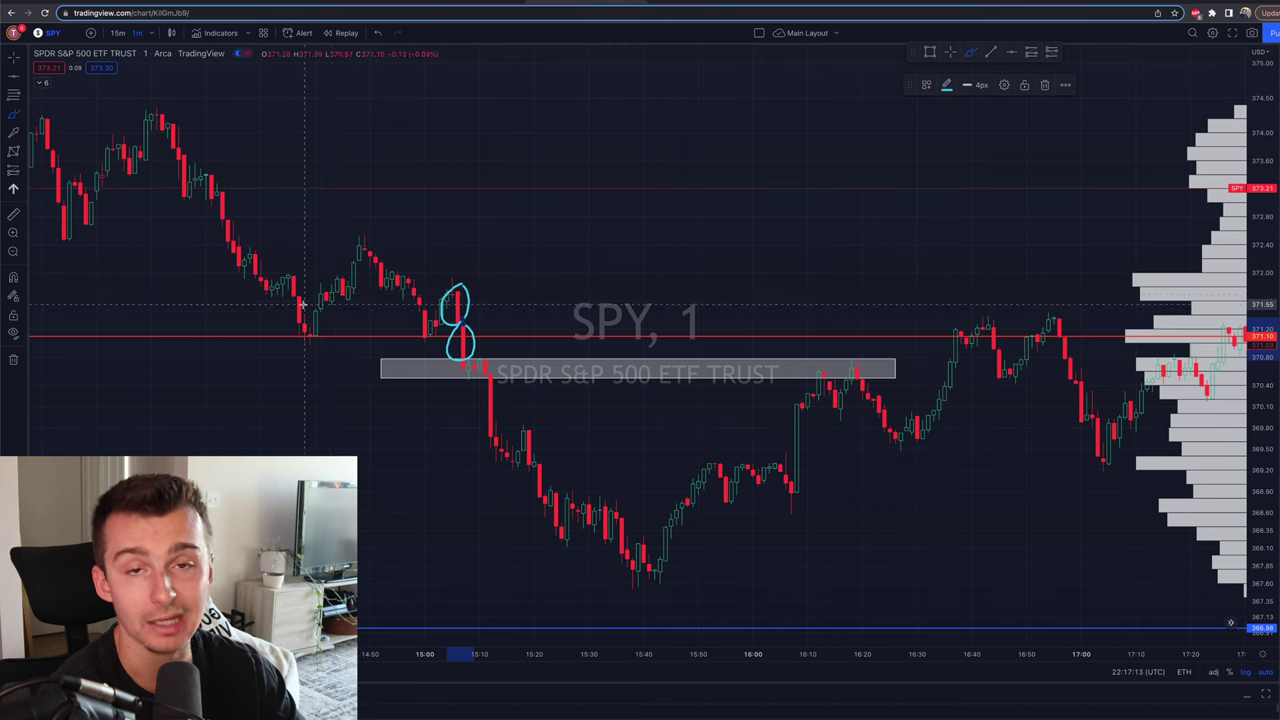
pyautogui.hotkey('ctrl', 'z')
pyautogui.hotkey('ctrl', 'z')
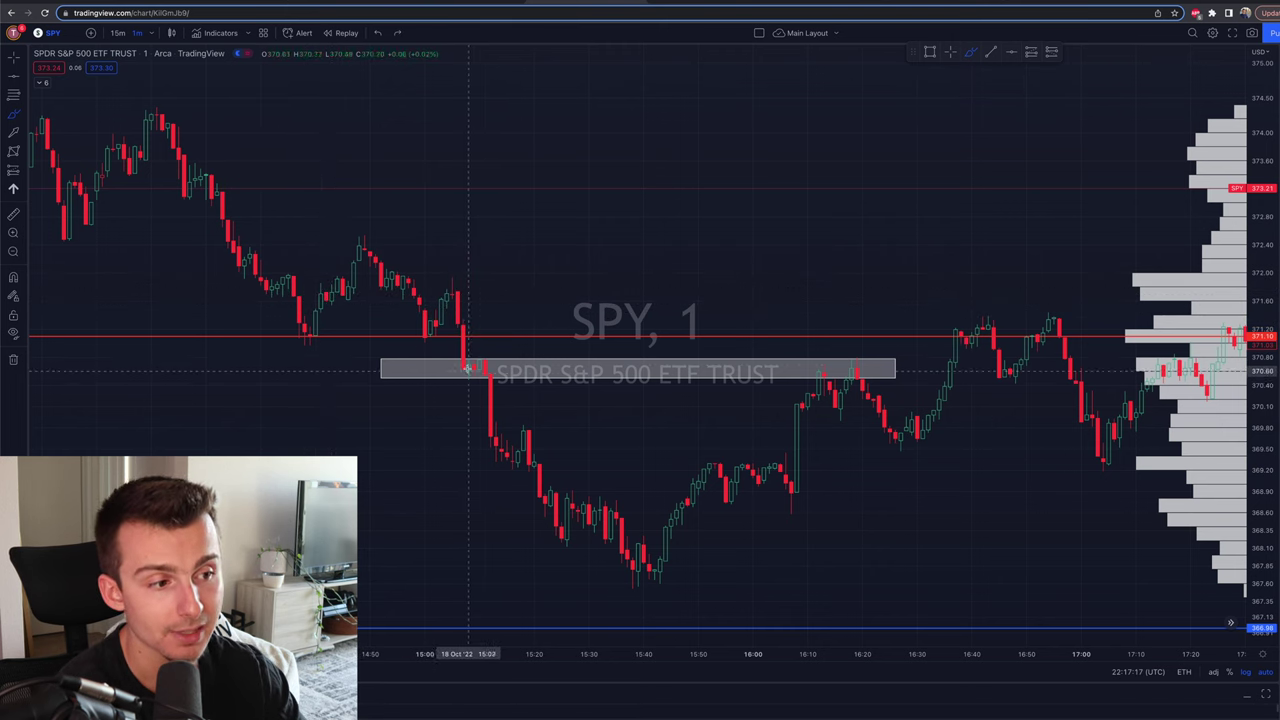
# Step: Circle the drop below the narrow zone and the small consolidation inside it with the brush, undoing each circle
pyautogui.moveTo(489, 374)
pyautogui.mouseDown()
pyautogui.moveTo(476, 432)
pyautogui.moveTo(500, 382)
pyautogui.mouseUp()
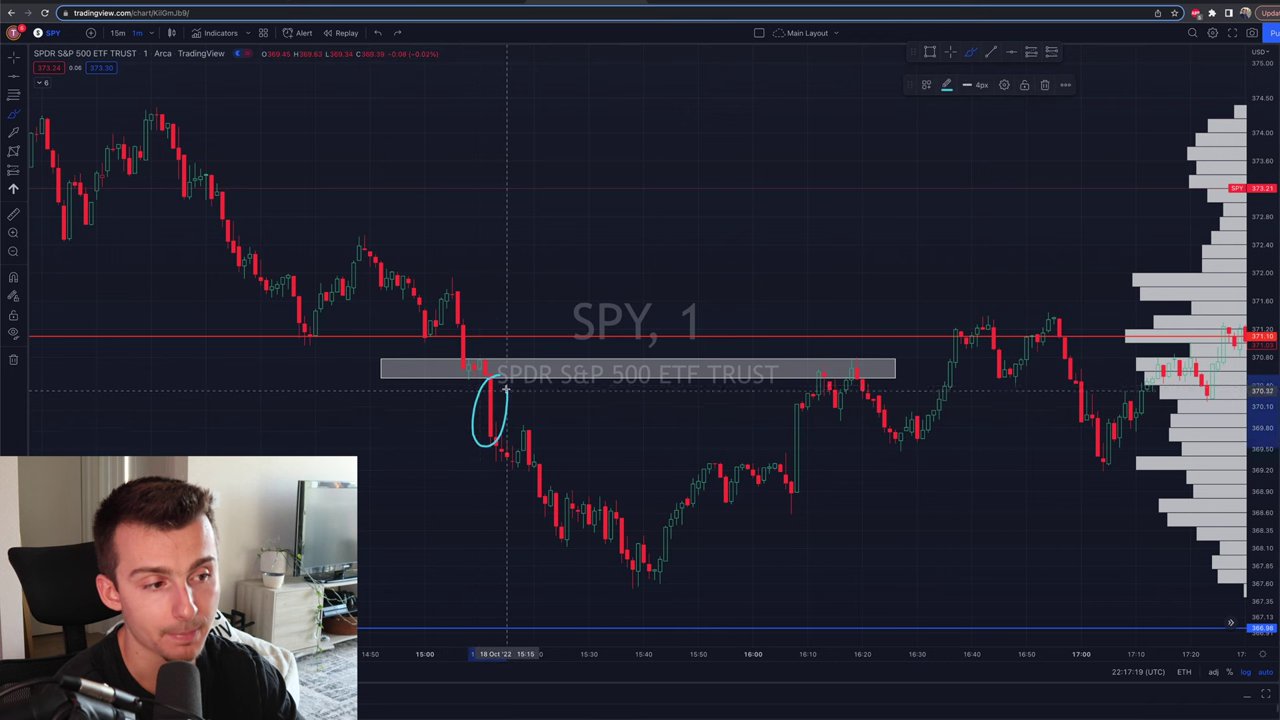
pyautogui.hotkey('ctrl', 'z')
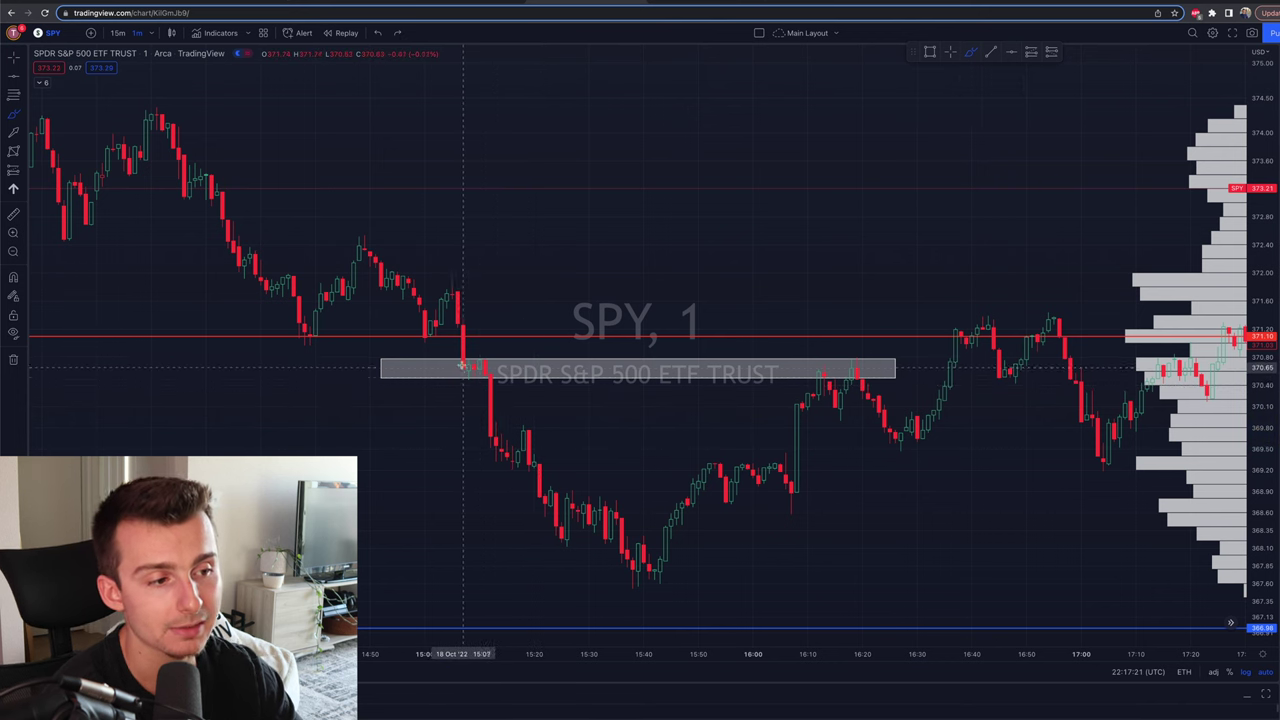
pyautogui.moveTo(489, 358); pyautogui.dragTo(490, 376)
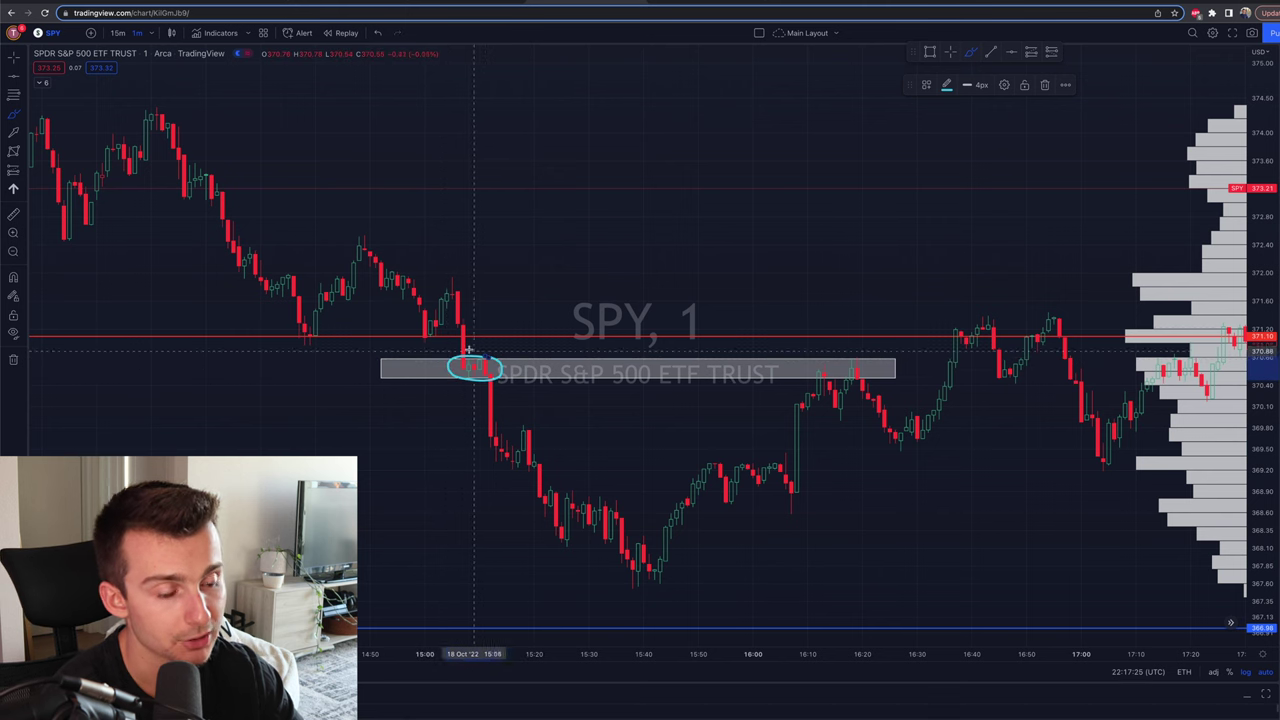
pyautogui.hotkey('ctrl', 'z')
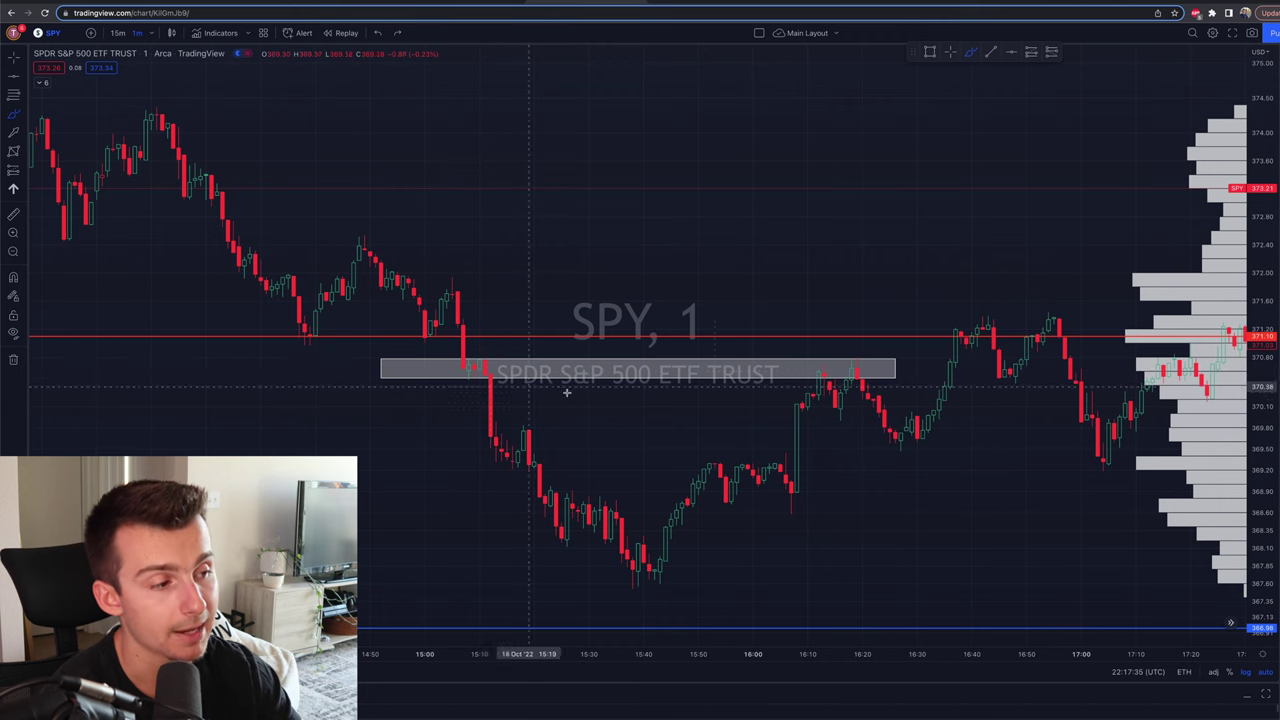
# Step: Circle the two peaks touching the zone around 16:15, add an arrow along the following decline, and undo the brush marks
pyautogui.moveTo(823, 366)
pyautogui.mouseDown()
pyautogui.moveTo(871, 372)
pyautogui.moveTo(843, 360)
pyautogui.moveTo(905, 420)
pyautogui.mouseUp()
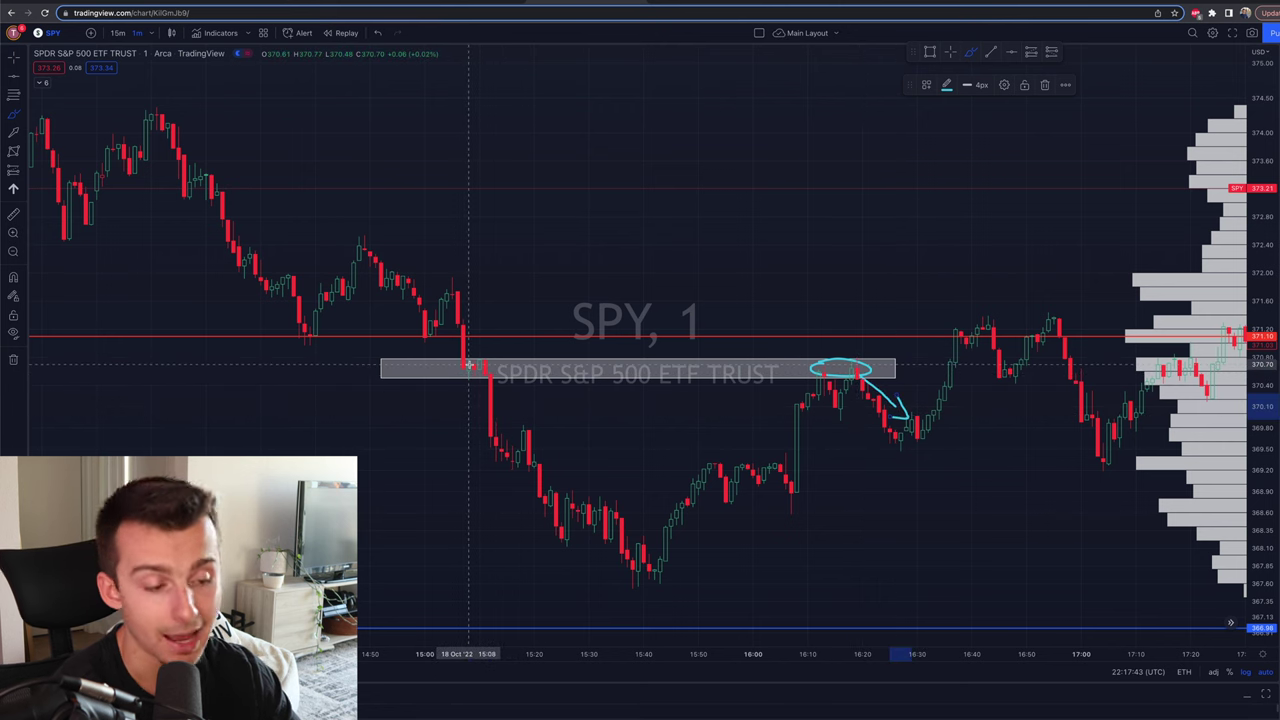
pyautogui.press('super+z')
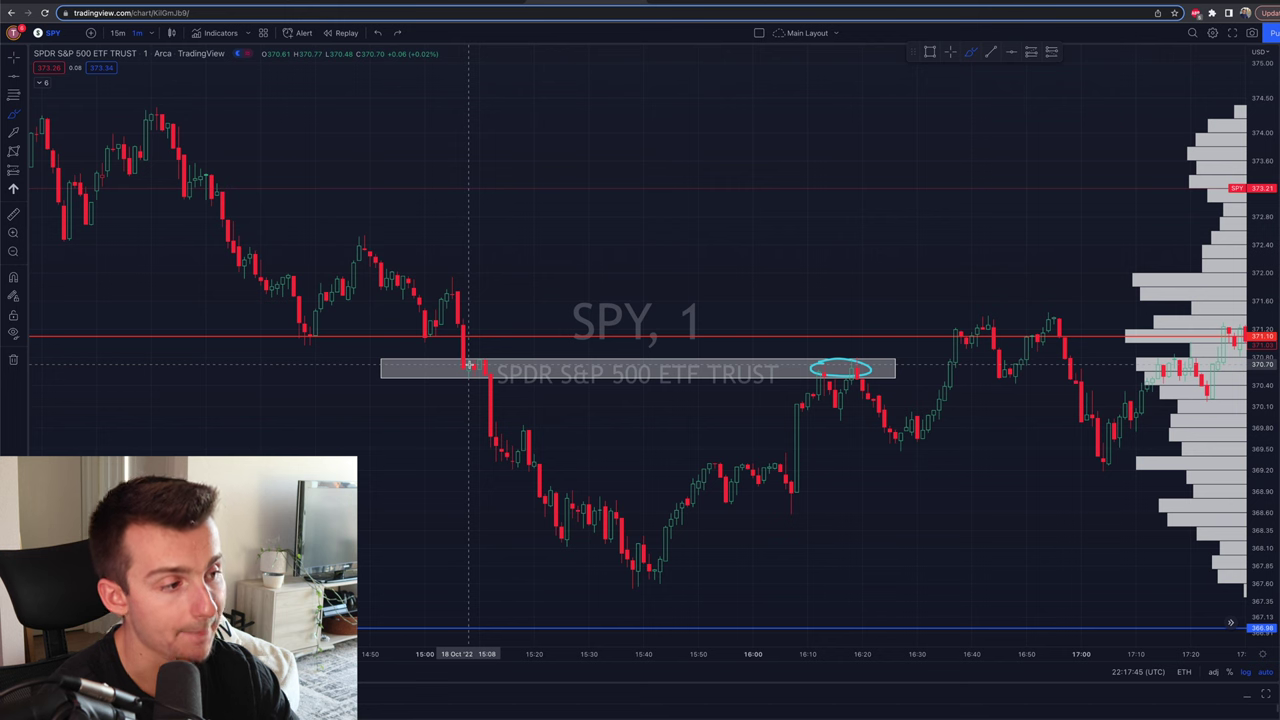
pyautogui.moveTo(866, 362)
pyautogui.mouseDown()
pyautogui.moveTo(849, 352)
pyautogui.moveTo(815, 378)
pyautogui.moveTo(866, 360)
pyautogui.mouseUp()
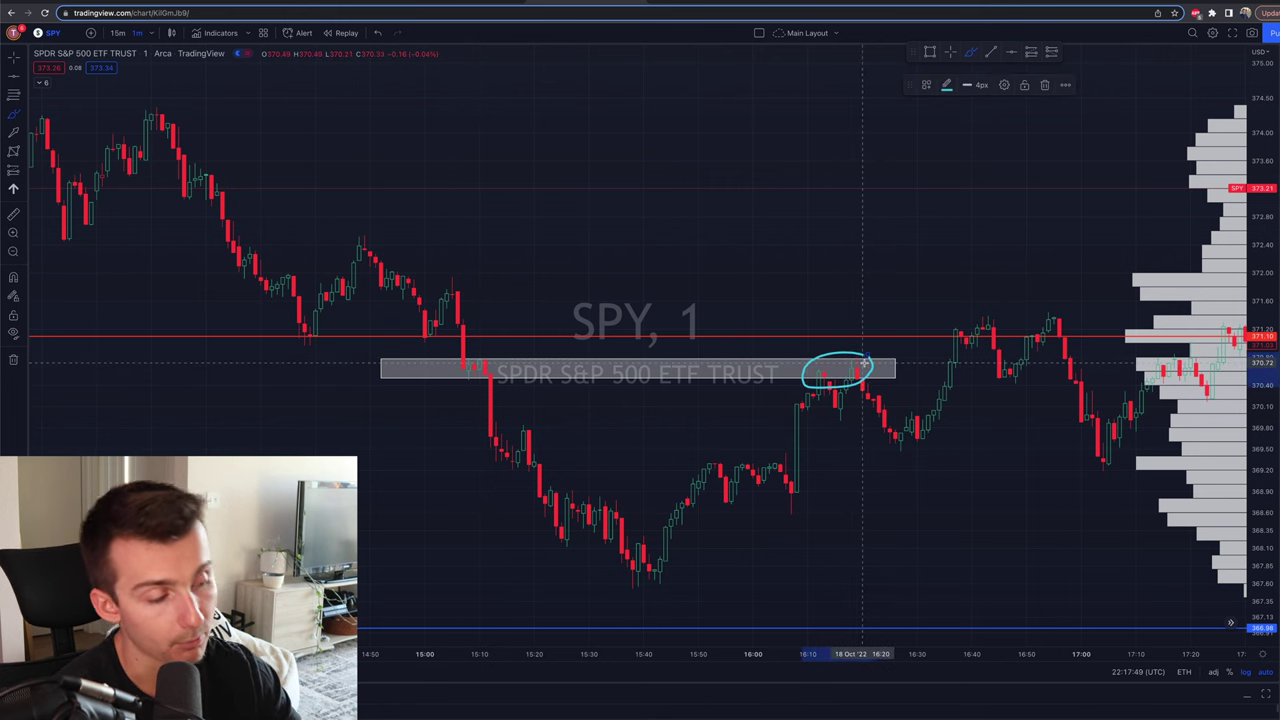
pyautogui.press('super+z')
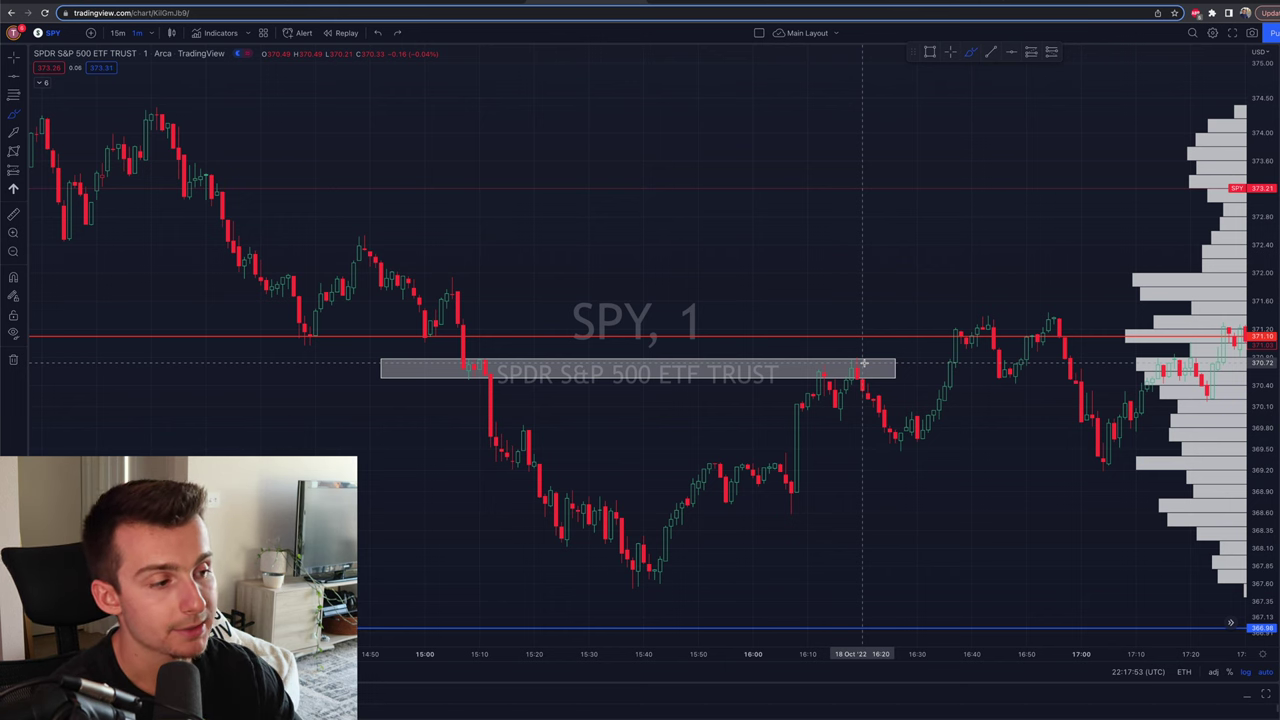
# Step: Draw a rectangle over the consolidation from 15:50 to about 16:15, between about 368.8 and 369.3
pyautogui.click(9, 127)
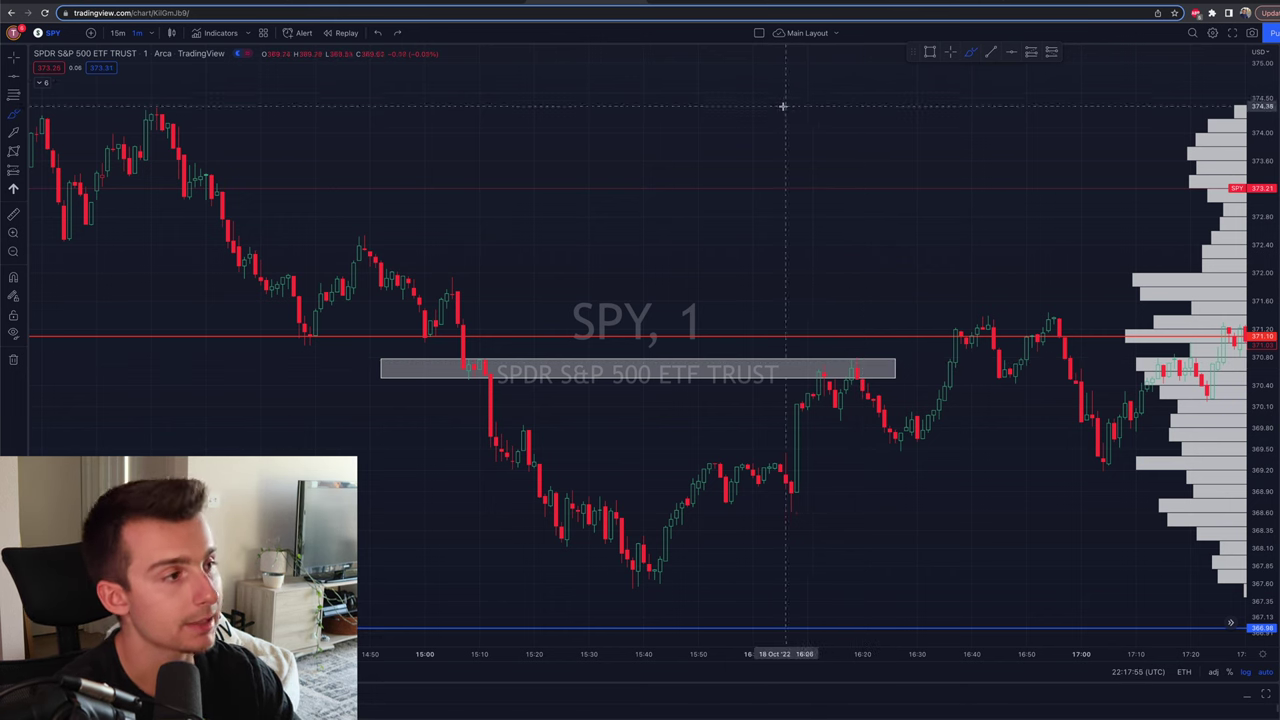
pyautogui.moveTo(698, 464); pyautogui.dragTo(836, 497)
# Step: Circle the large 16:08 breakout candle above the lower rectangle with the brush and remove the circle
pyautogui.click(509, 83)
pyautogui.moveTo(800, 392)
pyautogui.mouseDown()
pyautogui.moveTo(783, 396)
pyautogui.moveTo(776, 450)
pyautogui.moveTo(806, 430)
pyautogui.moveTo(797, 388)
pyautogui.mouseUp()
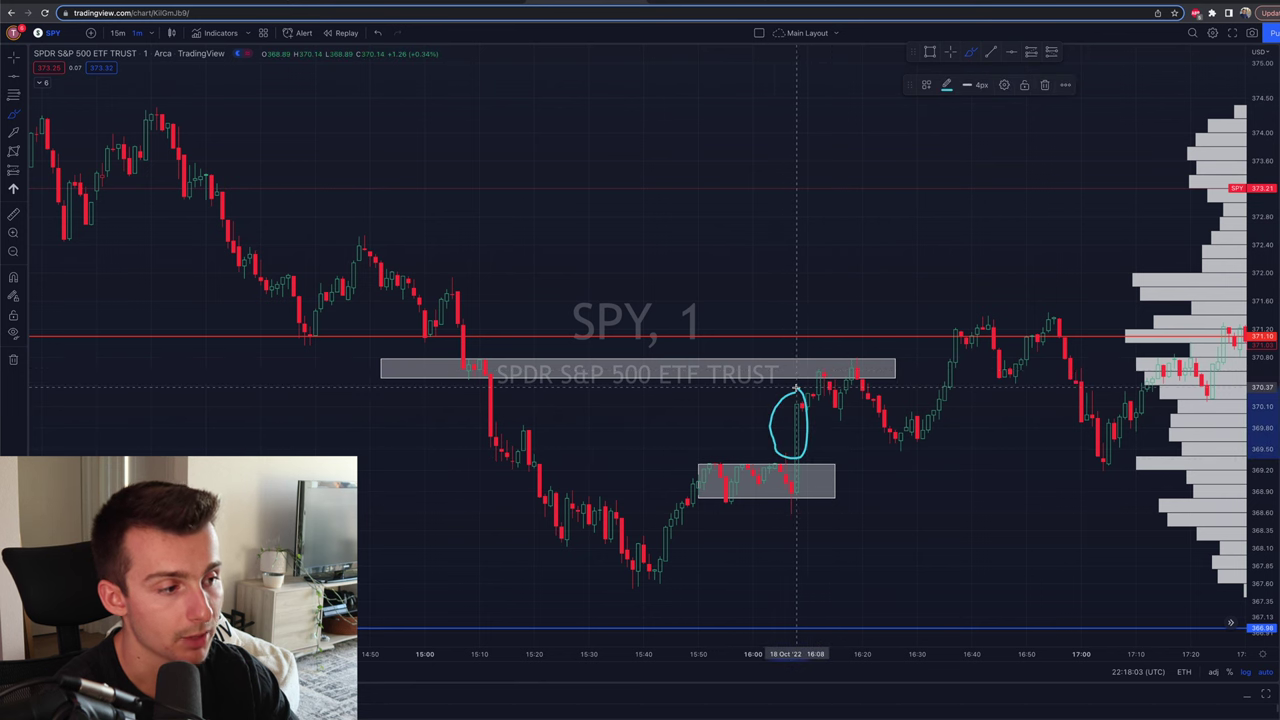
pyautogui.press('BackSpace')
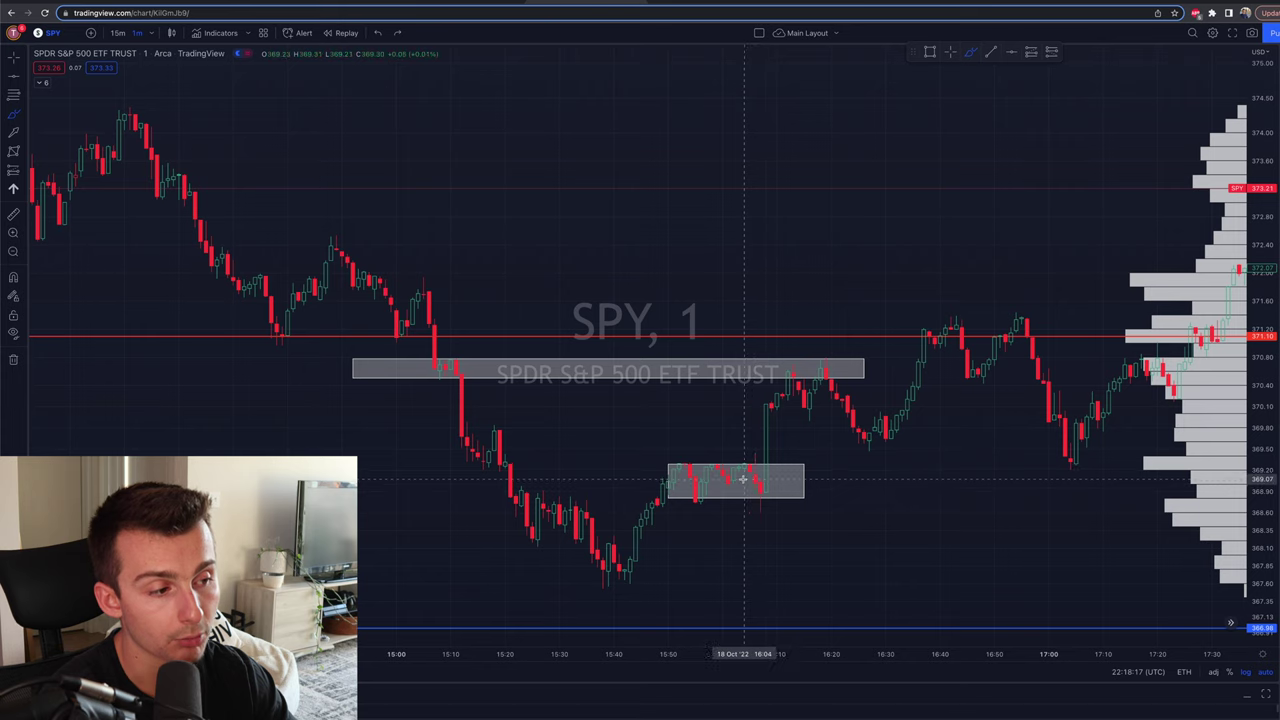
# Step: Extend the end of the lower rectangle to 18:06, past the 17:00 low
pyautogui.hscroll(5, 743, 479)
pyautogui.scroll(-5, 743, 479)
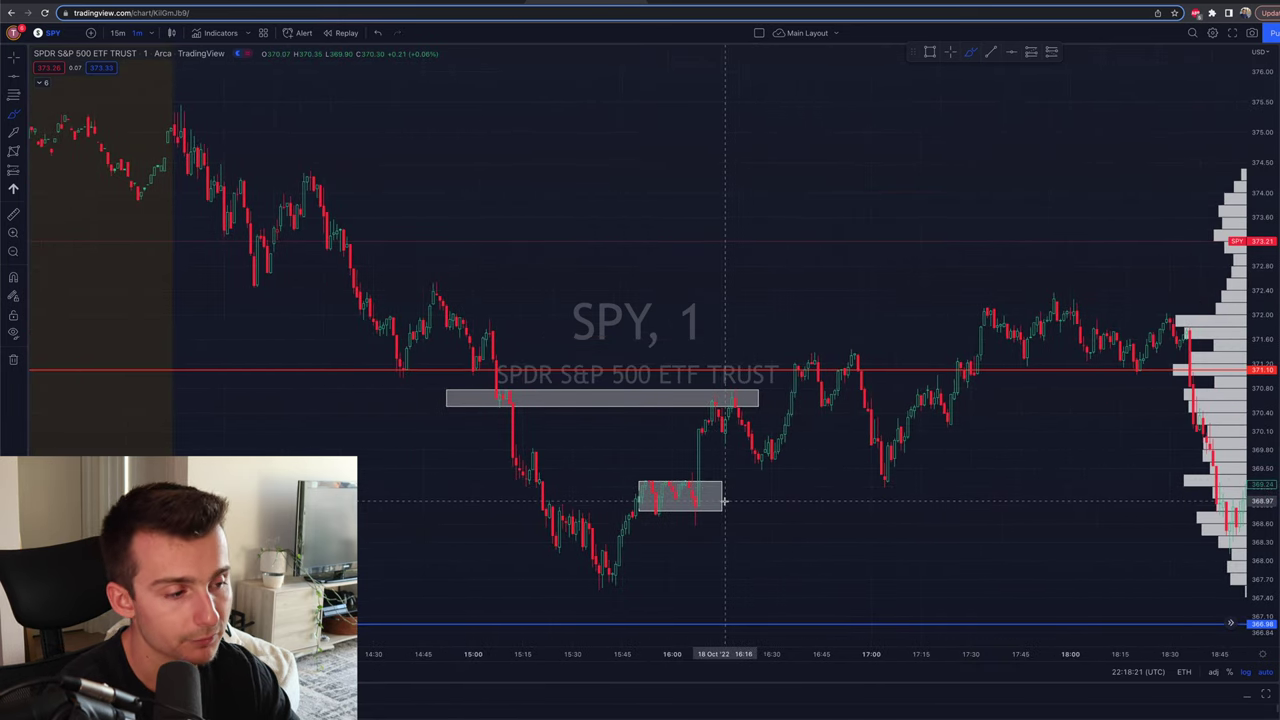
pyautogui.moveTo(722, 498); pyautogui.dragTo(1090, 490)
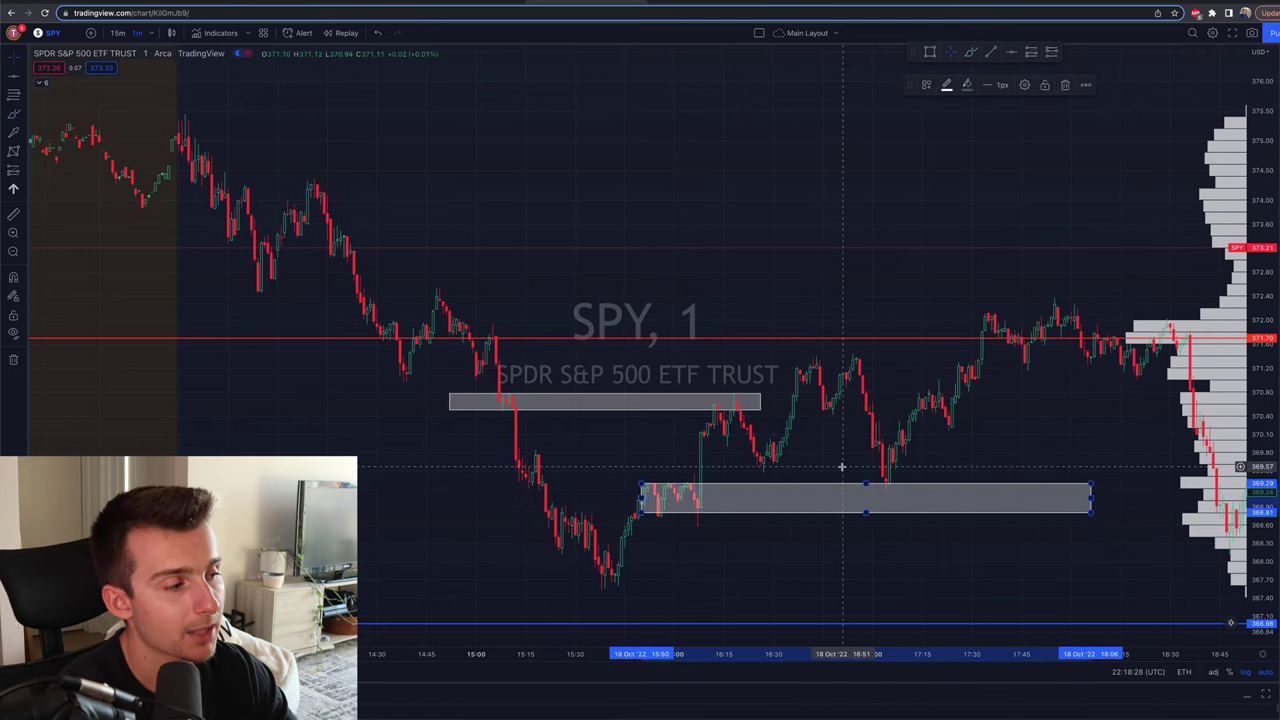
pyautogui.hscroll(2, 843, 470)
pyautogui.hscroll(2, 843, 470)
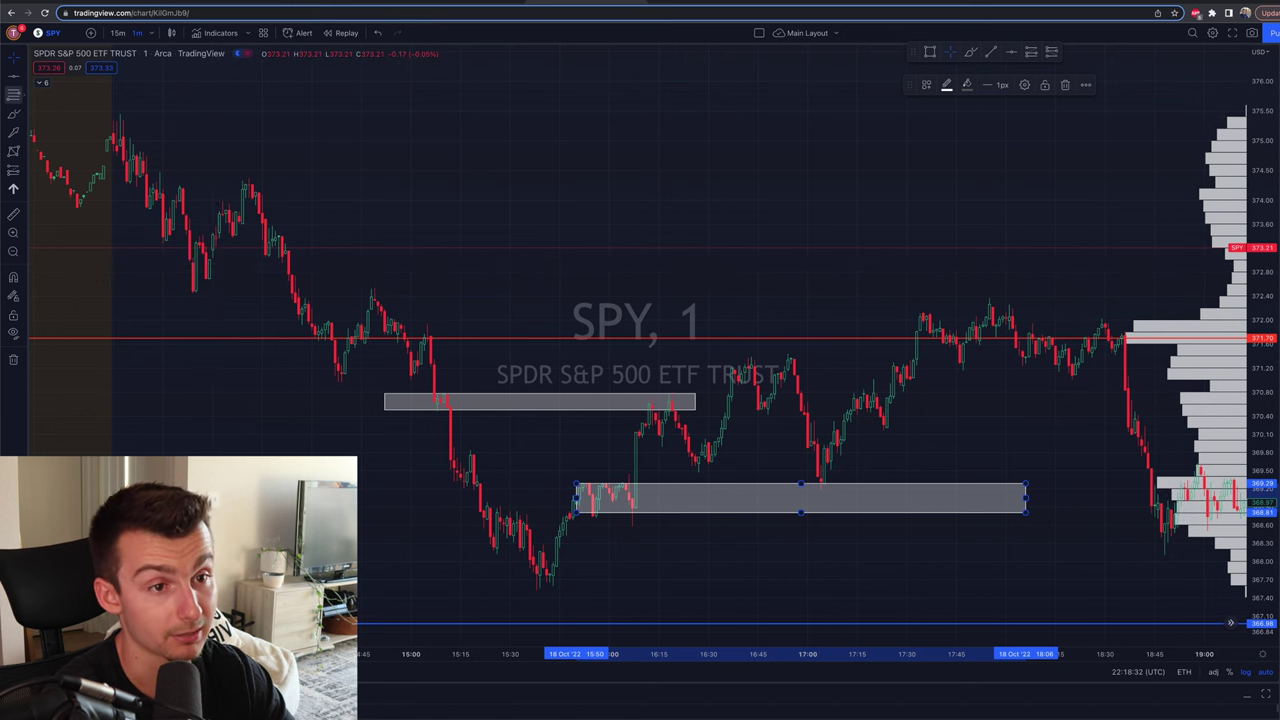
# Step: Circle the low just after 17:00 at the lower rectangle's upper edge, add a rising arrow beside the rebound, and clear the brush marks
pyautogui.click(13, 113)
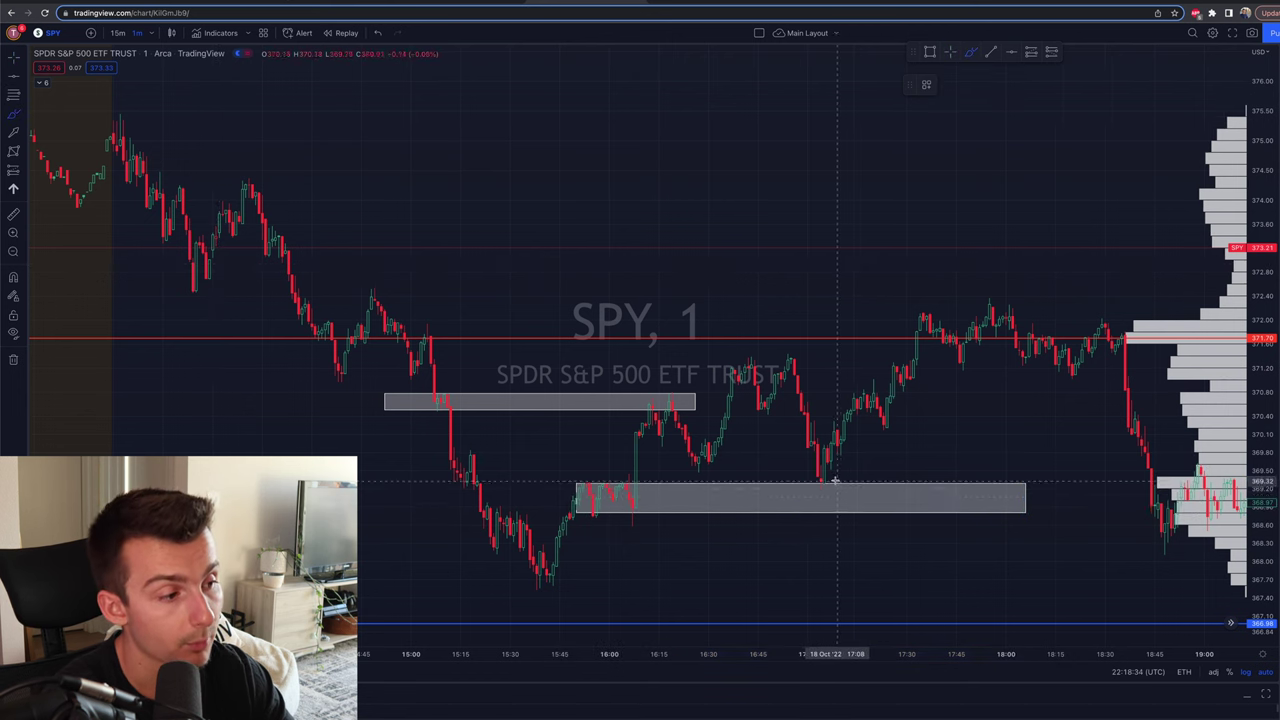
pyautogui.hscroll(1, 836, 484)
pyautogui.moveTo(826, 472)
pyautogui.mouseDown()
pyautogui.moveTo(806, 477)
pyautogui.moveTo(818, 497)
pyautogui.moveTo(830, 486)
pyautogui.mouseUp()
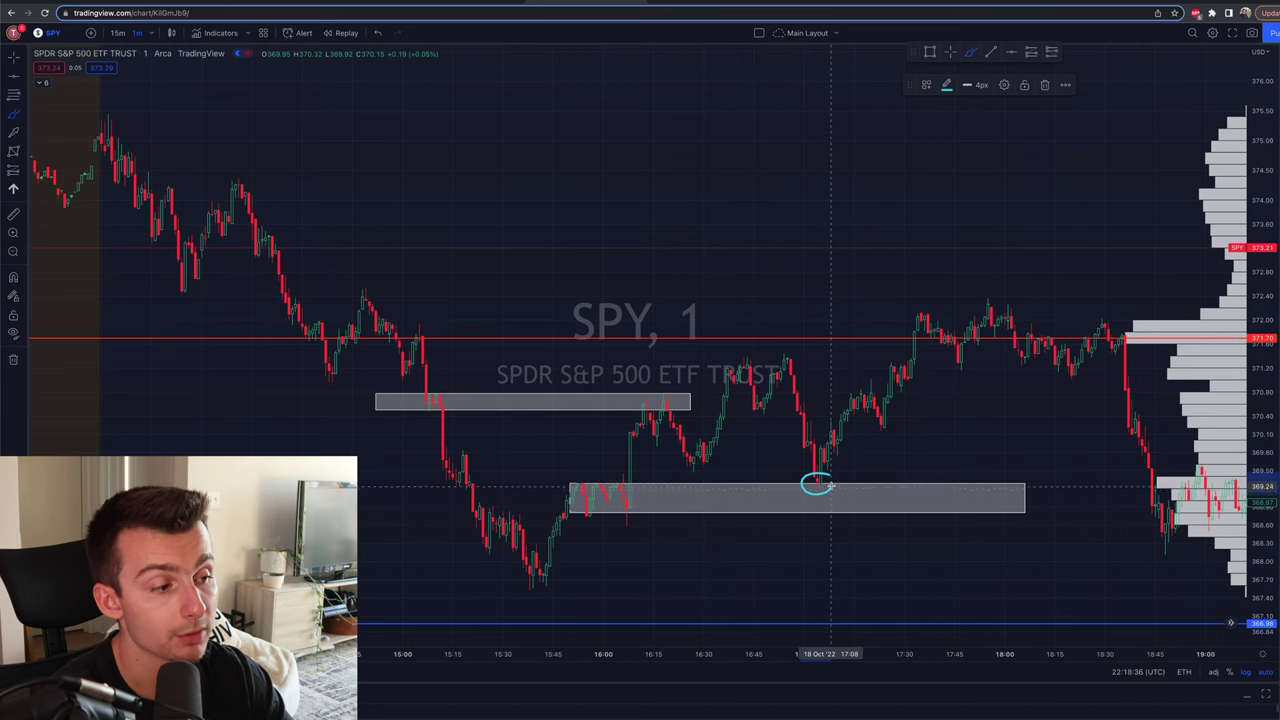
pyautogui.scroll(-1, 826, 476)
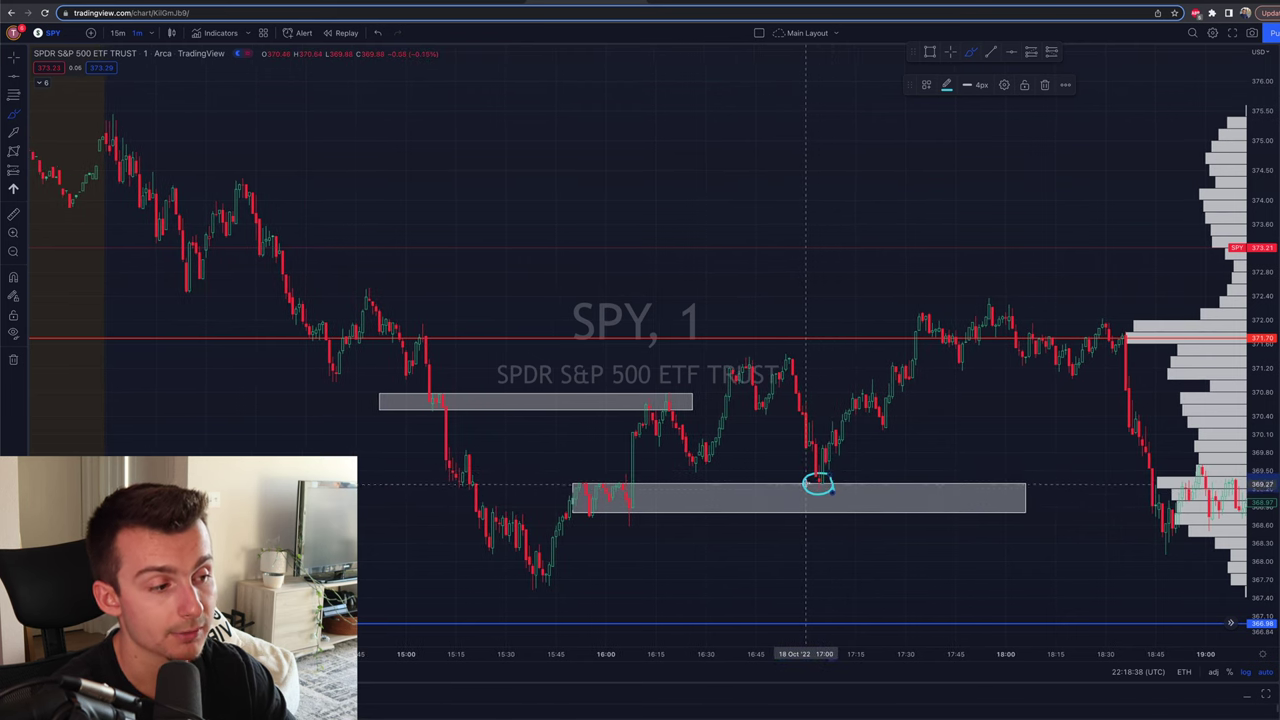
pyautogui.moveTo(823, 489); pyautogui.dragTo(884, 453)
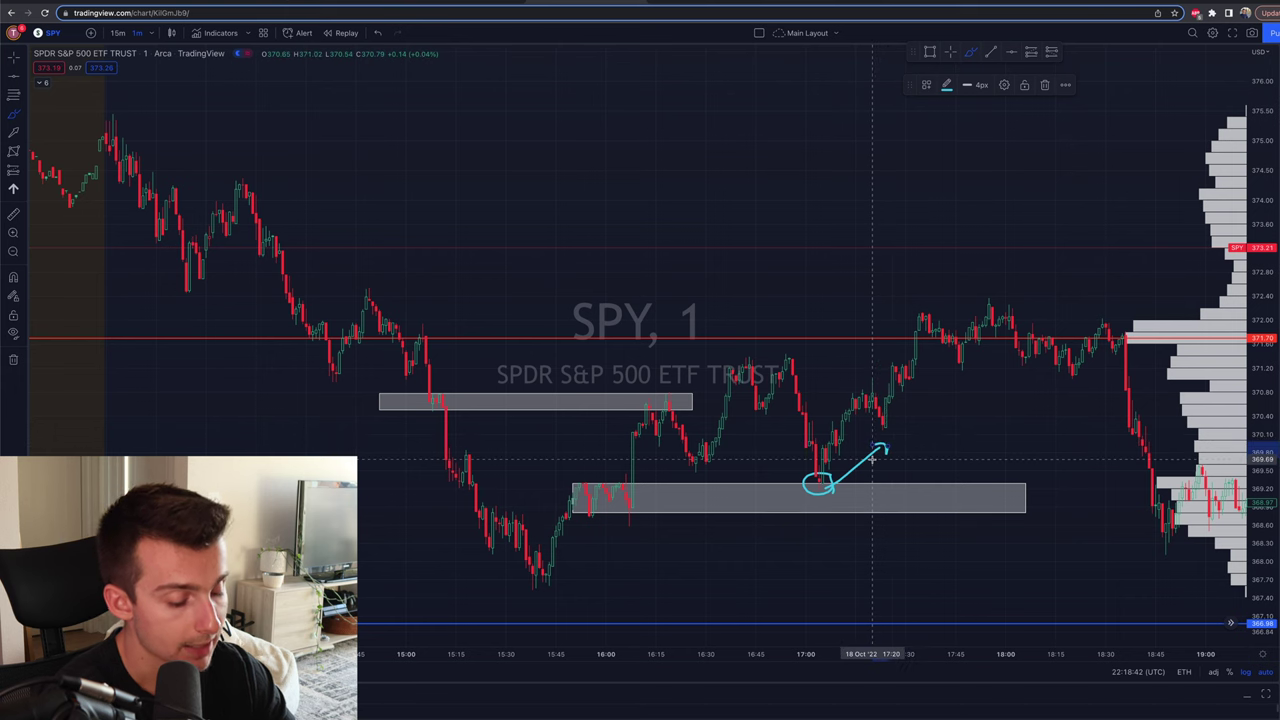
pyautogui.press('Escape')
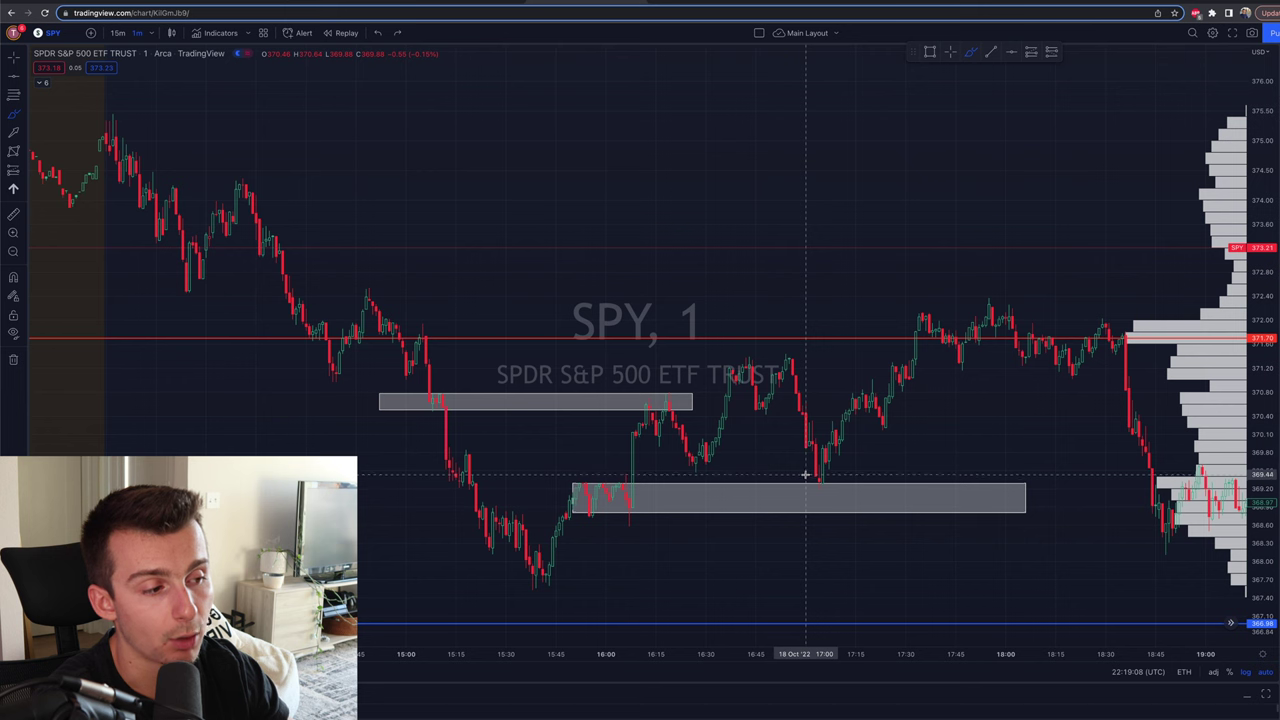
# Step: Circle the same low at the lower rectangle again, add an upward stroke along the rebound to about 17:32, and undo the brush marks
pyautogui.moveTo(821, 508); pyautogui.dragTo(811, 481)
pyautogui.scroll(-1, 810, 481)
pyautogui.press('Delete')
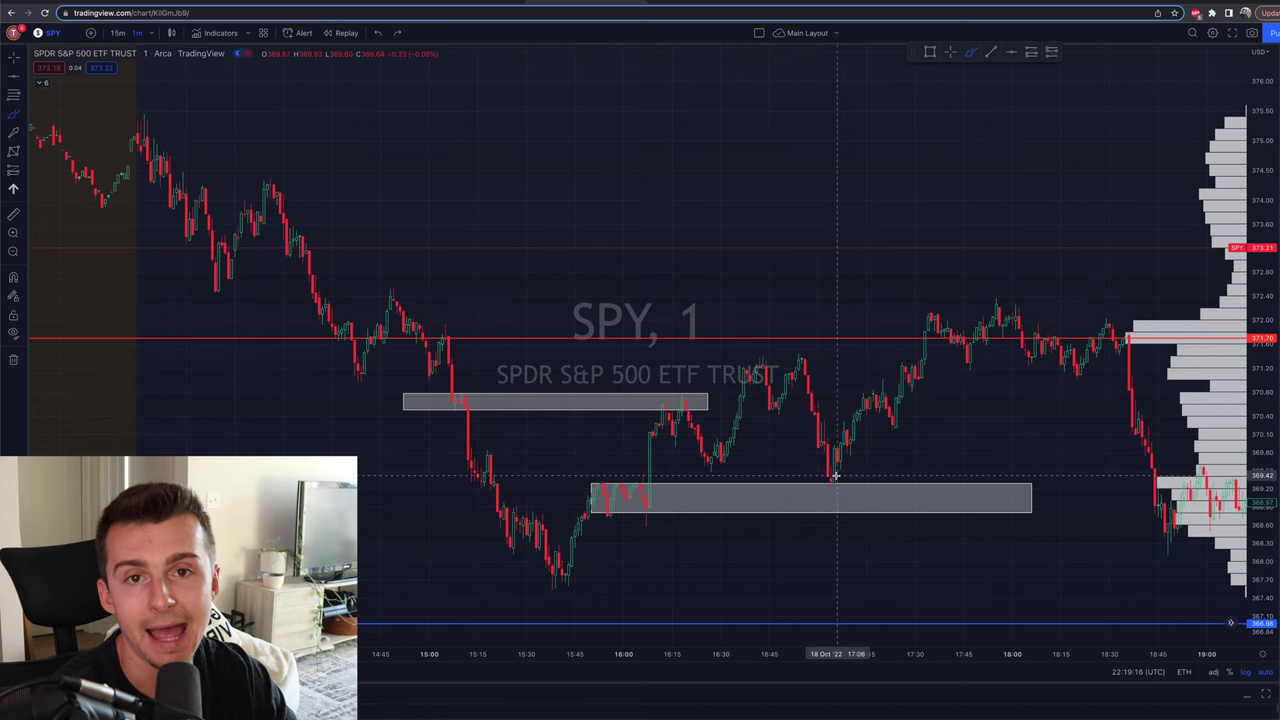
pyautogui.moveTo(837, 476)
pyautogui.mouseDown()
pyautogui.moveTo(805, 479)
pyautogui.moveTo(822, 494)
pyautogui.moveTo(845, 472)
pyautogui.mouseUp()
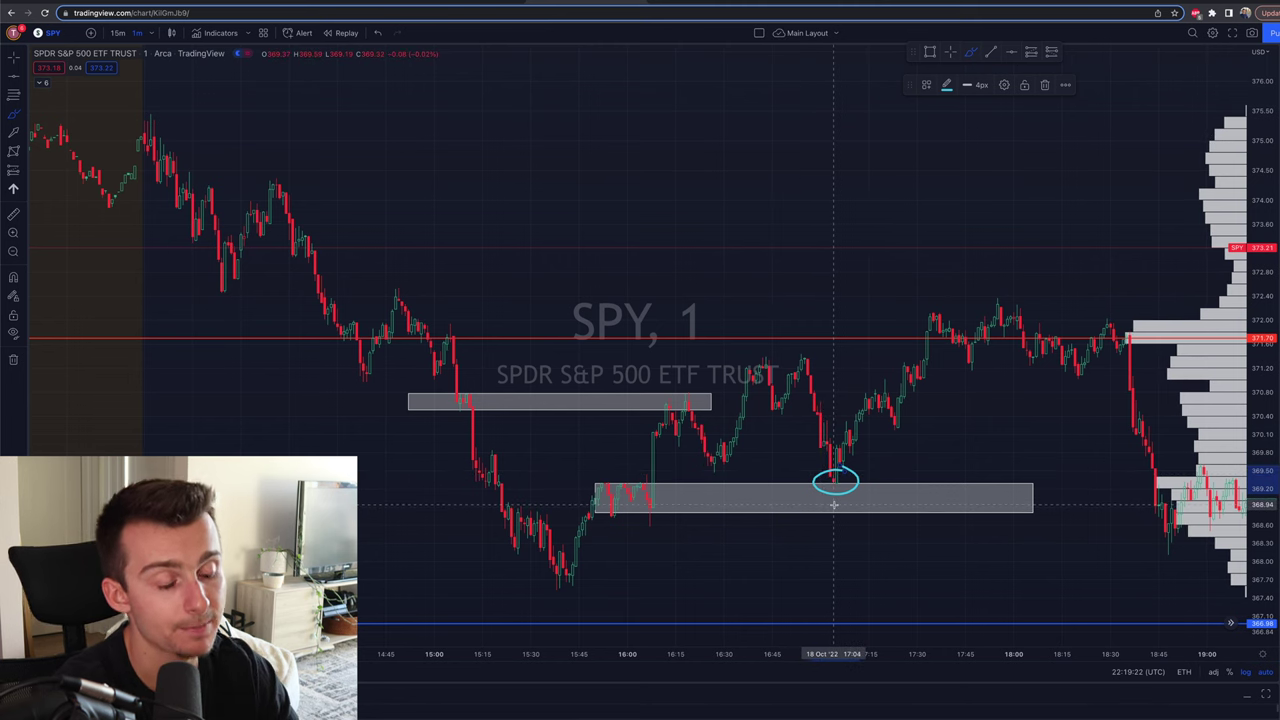
pyautogui.moveTo(840, 503); pyautogui.dragTo(927, 430)
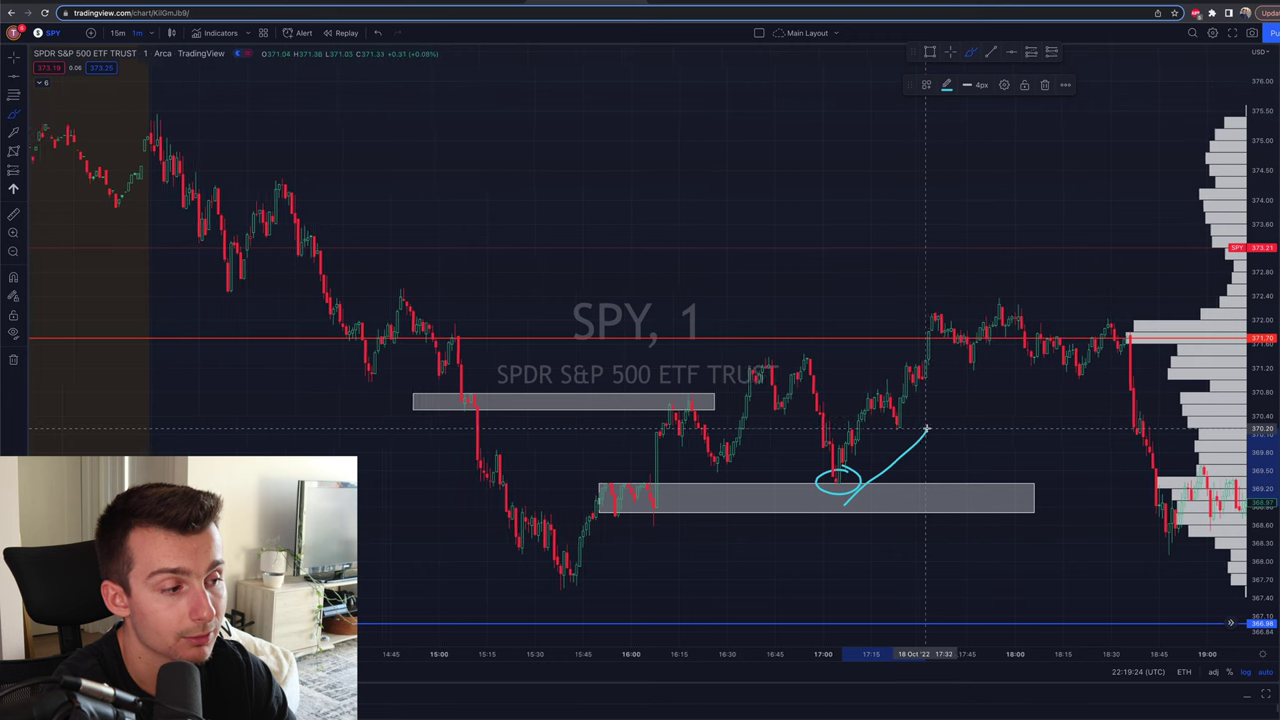
pyautogui.hotkey('ctrl', 'z')
pyautogui.hotkey('ctrl', 'z')
# Step: Brush one short horizontal mark inside the lower rectangle and another just below it, near 17:05, and undo both
pyautogui.moveTo(828, 497); pyautogui.dragTo(865, 502)
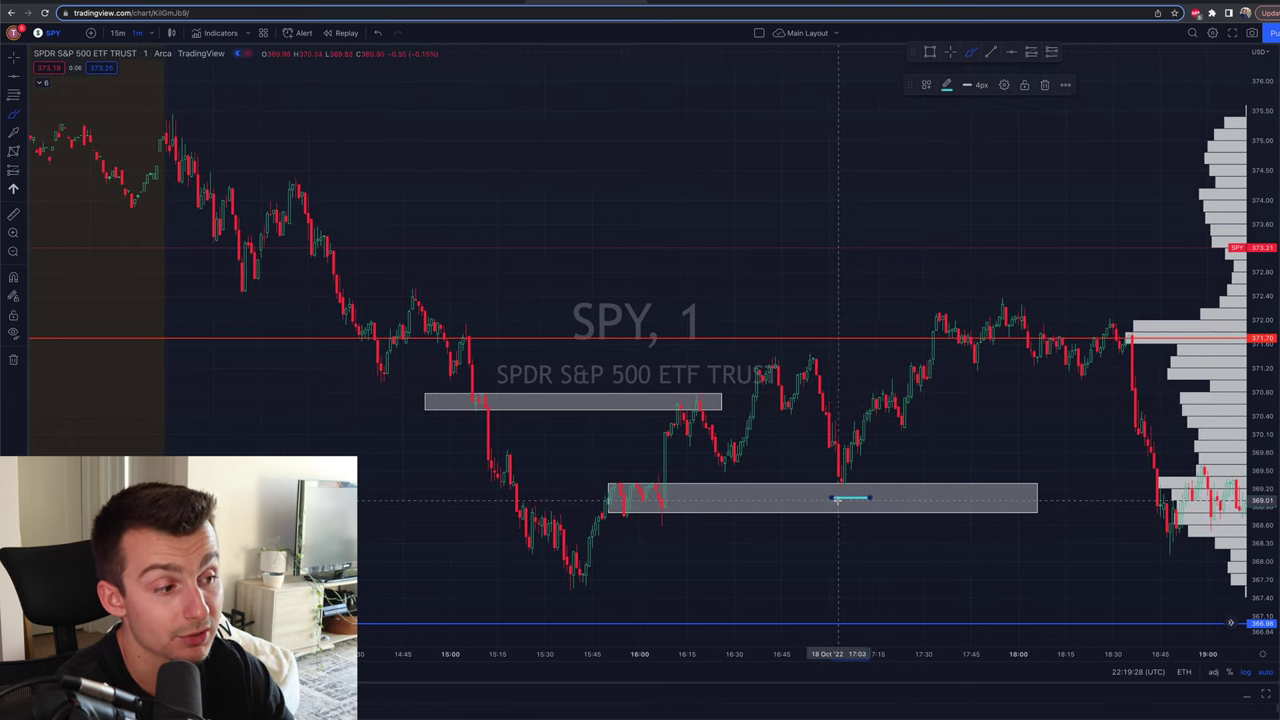
pyautogui.moveTo(840, 520); pyautogui.dragTo(866, 520)
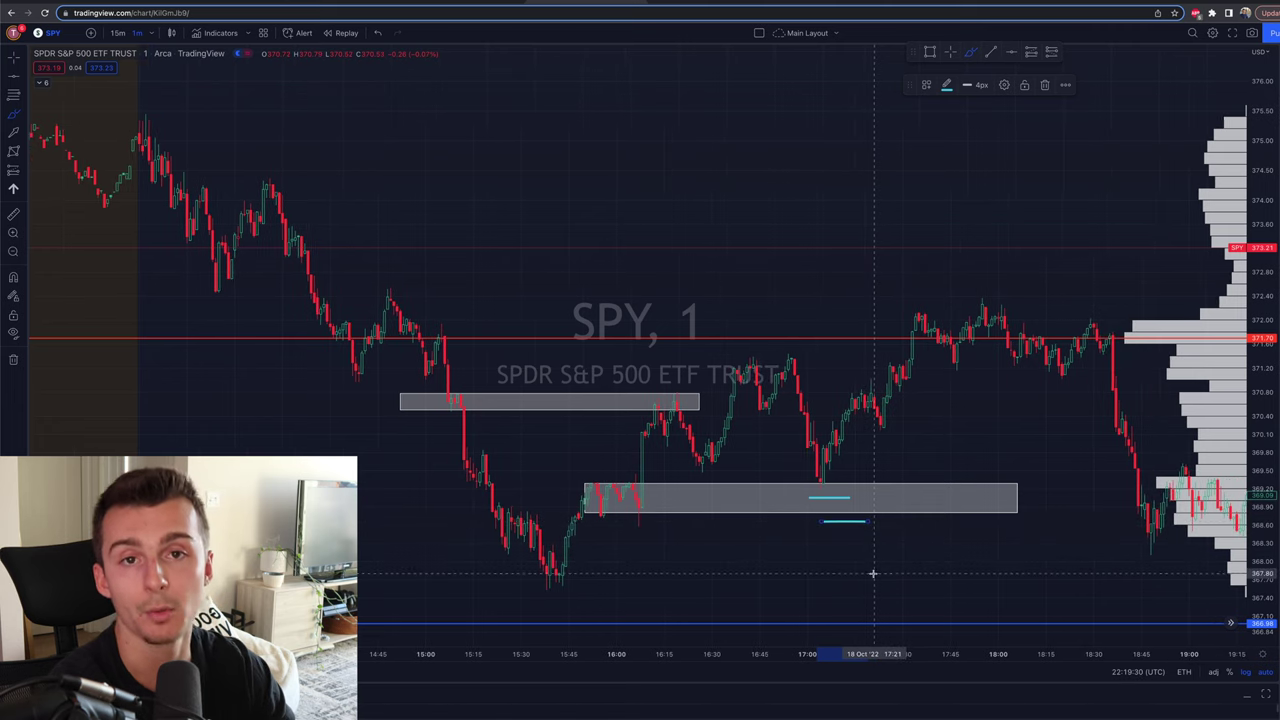
pyautogui.hotkey('ctrl', 'z')
pyautogui.hotkey('ctrl', 'z')
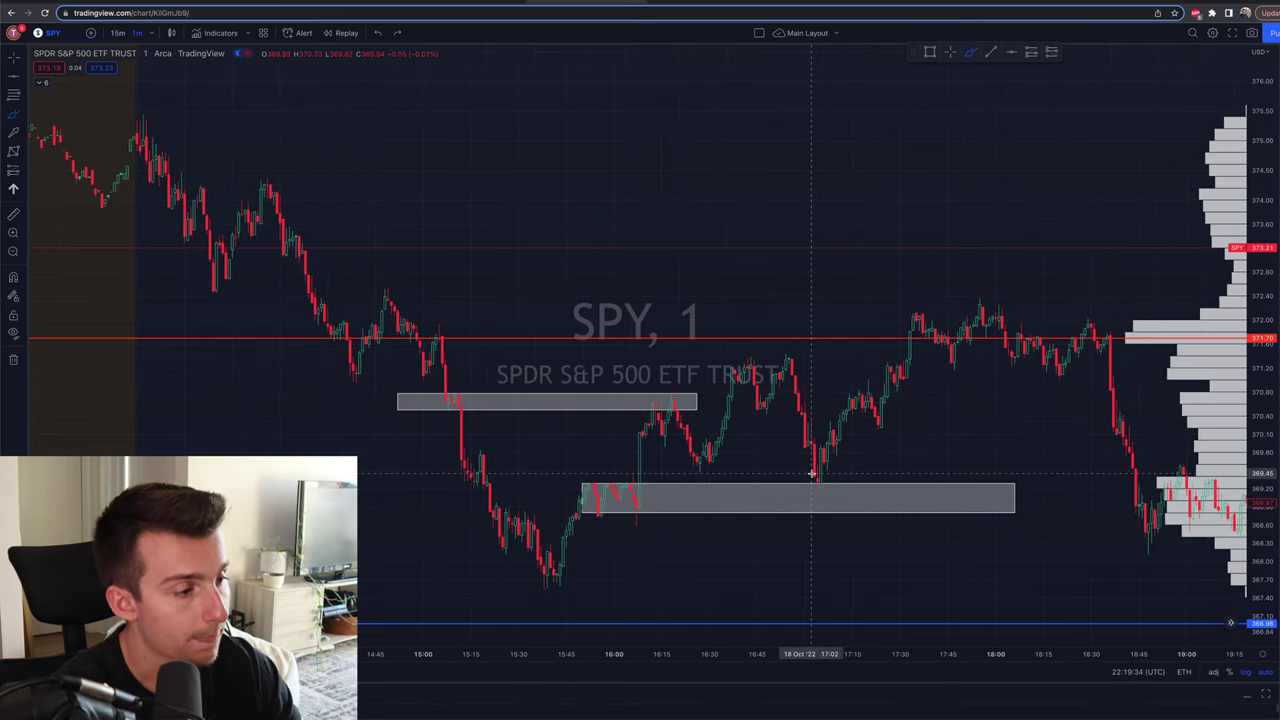
# Step: Extend the end of the lower rectangle to 19:47, past the consolidation around 19:00
pyautogui.hscroll(5, 815, 480)
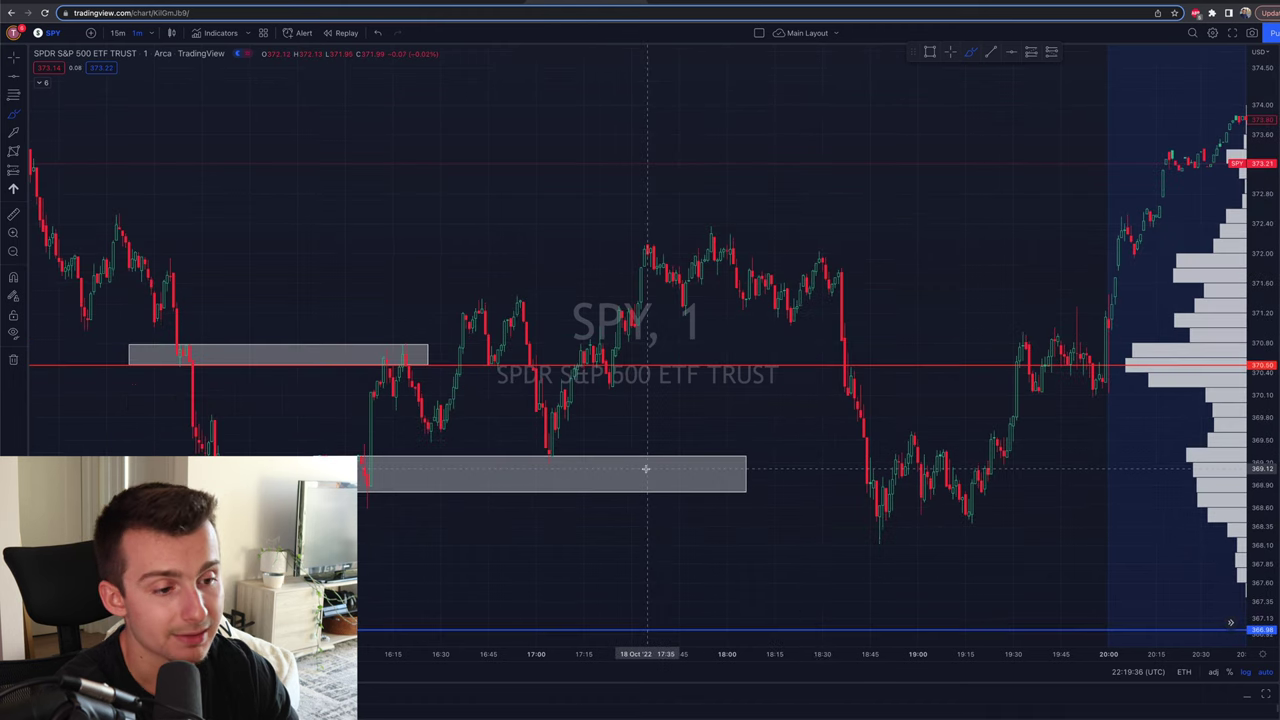
pyautogui.hscroll(-2, 645, 468)
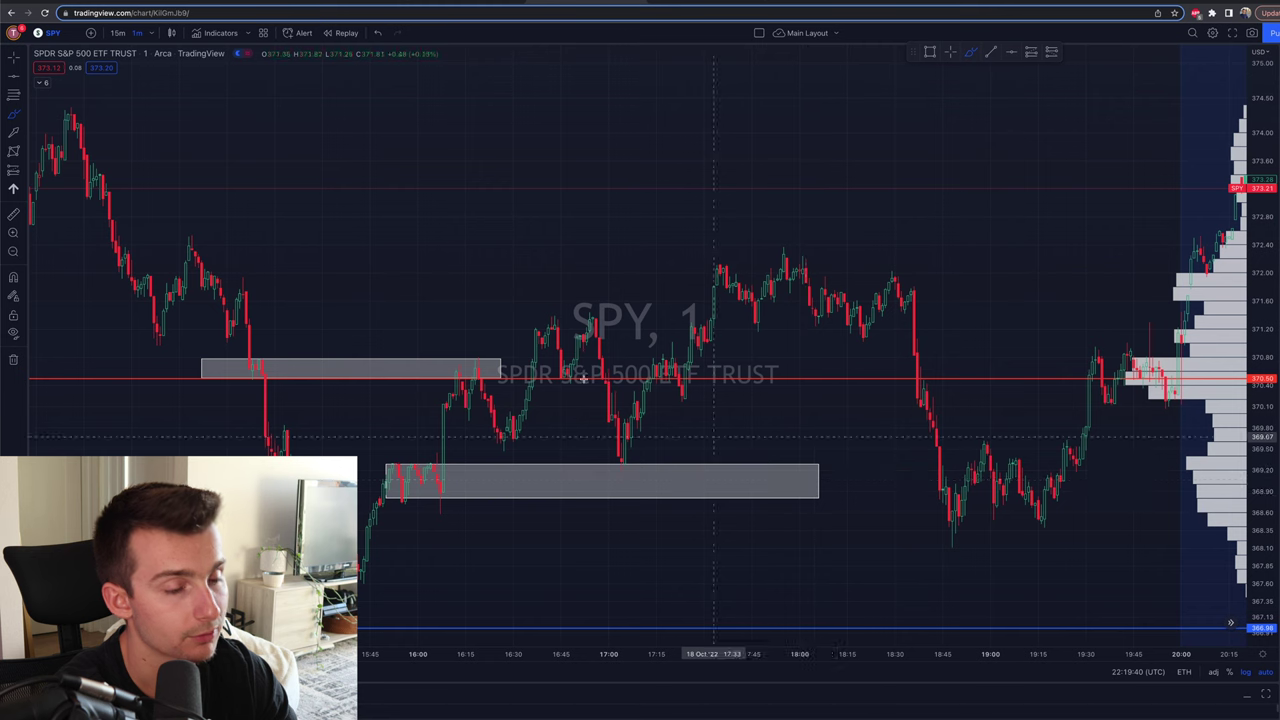
pyautogui.click(13, 57)
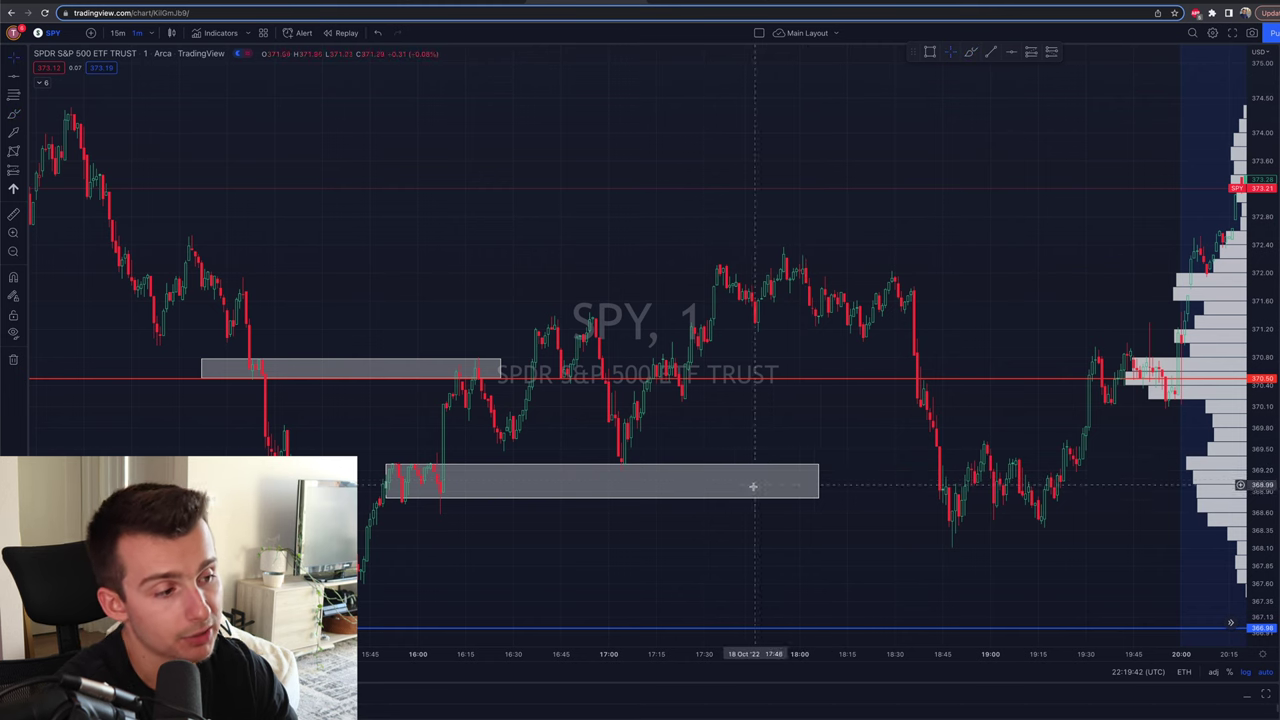
pyautogui.moveTo(811, 482); pyautogui.dragTo(1140, 482)
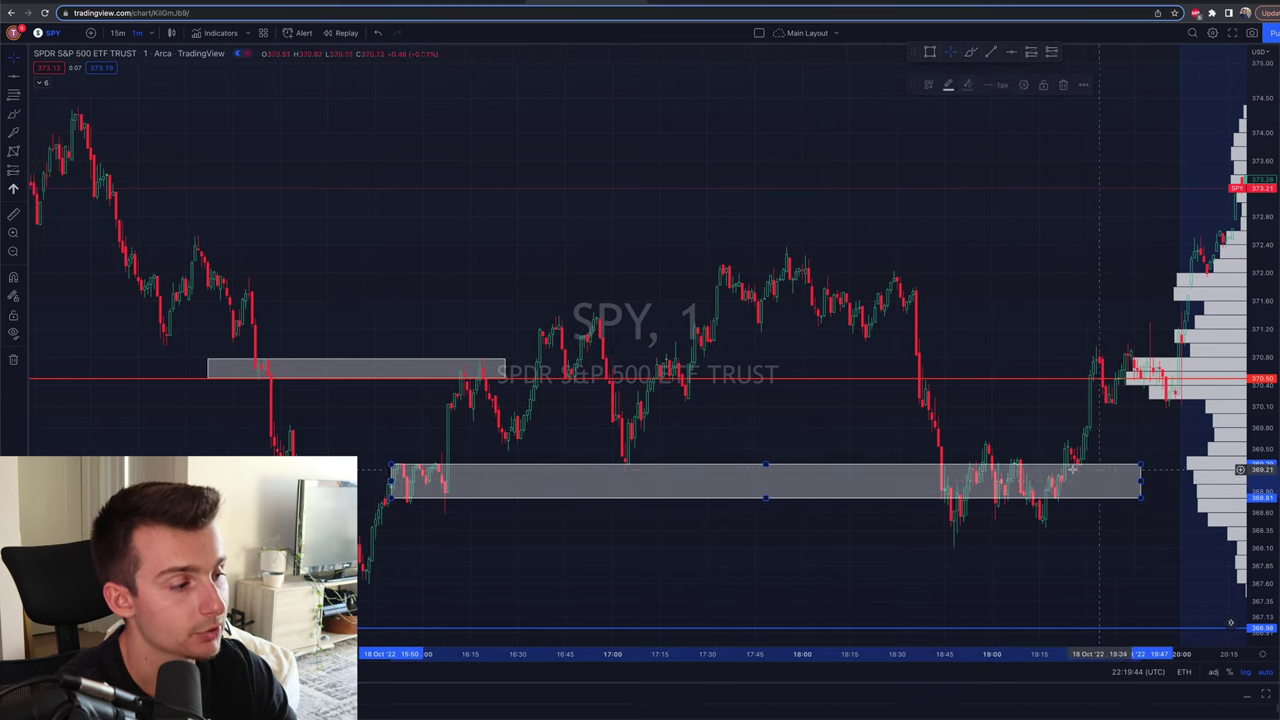
pyautogui.hscroll(2, 978, 466)
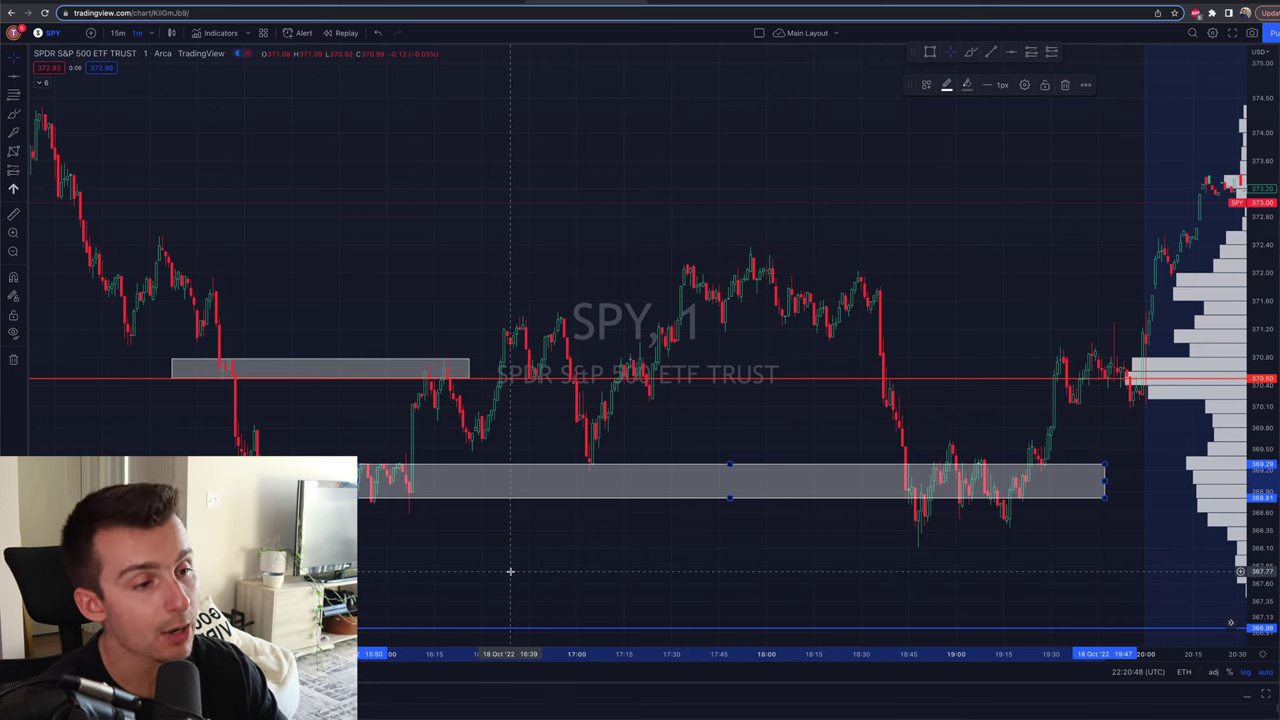
# Step: Circle the candle wick poking below the lower rectangle around 16:07 with the brush and remove the circle
pyautogui.click(13, 117)
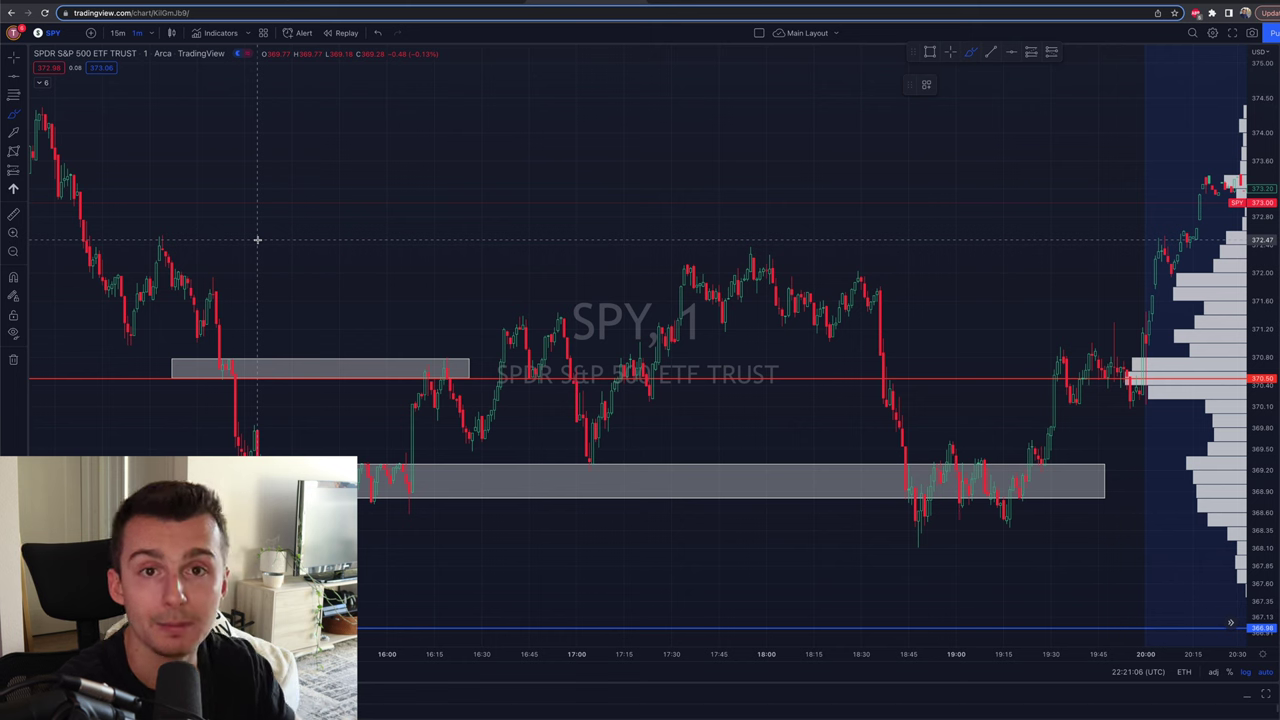
pyautogui.moveTo(420, 506)
pyautogui.mouseDown()
pyautogui.moveTo(396, 516)
pyautogui.moveTo(430, 513)
pyautogui.moveTo(420, 503)
pyautogui.mouseUp()
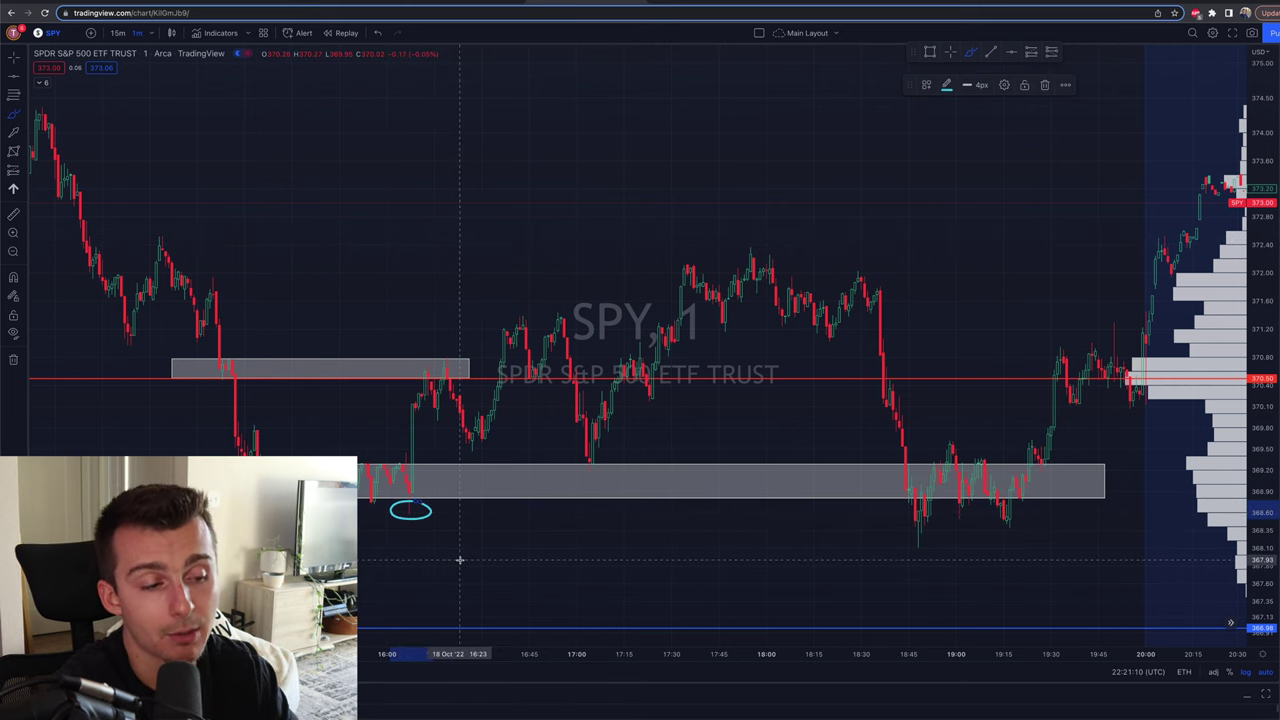
pyautogui.scroll(5, 376, 520)
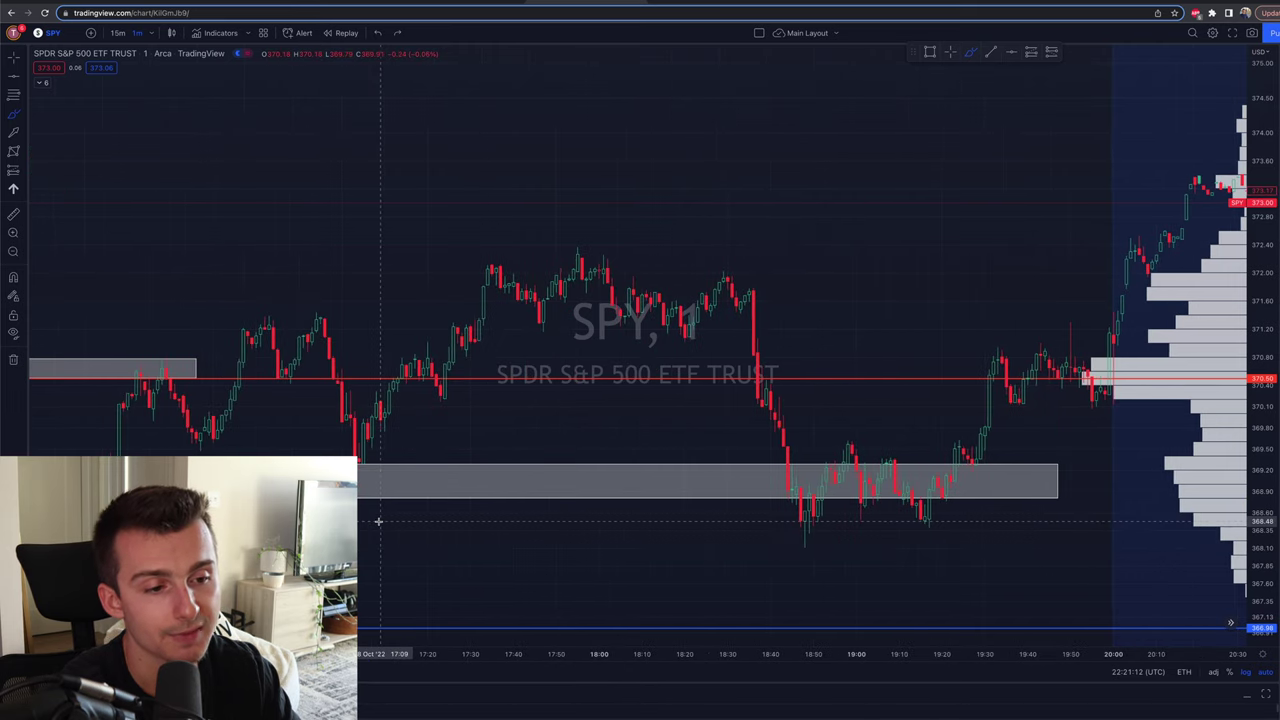
# Step: Underline the wick low below the lower rectangle at about 368.6, circle the large 16:08 breakout candle, and undo both brush marks
pyautogui.hscroll(-3, 377, 520)
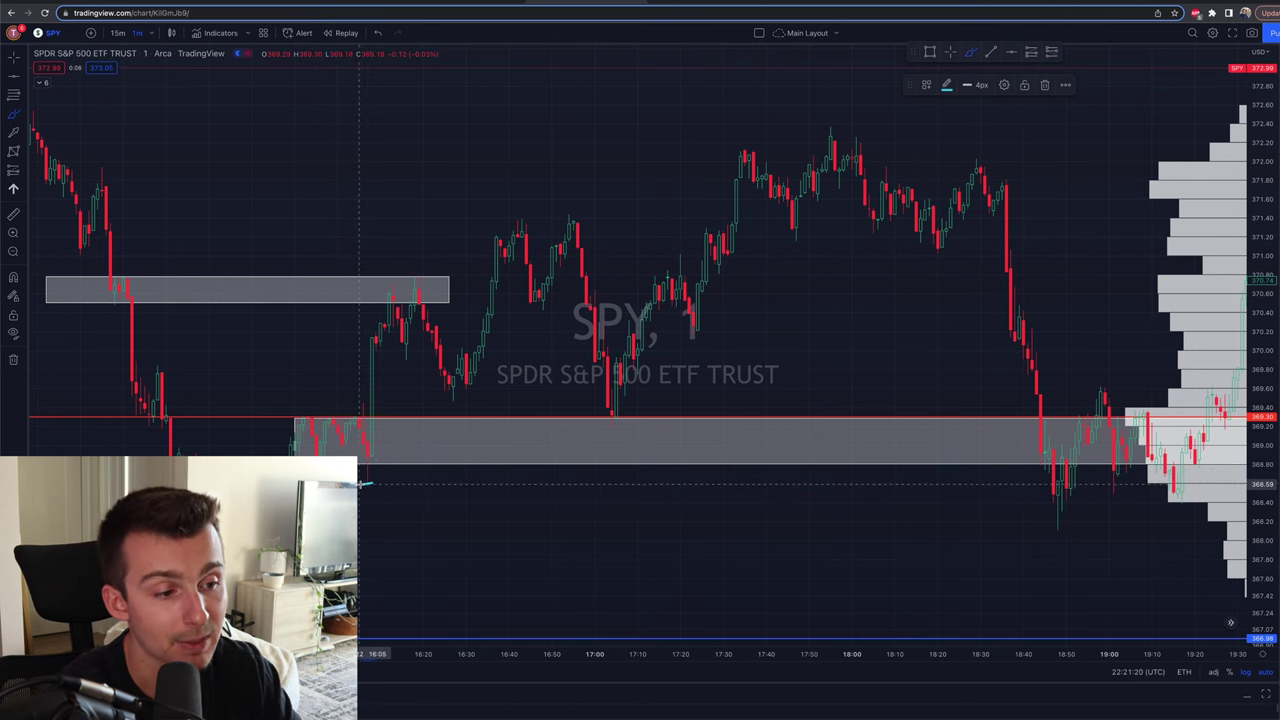
pyautogui.scroll(-1, 375, 484)
pyautogui.moveTo(386, 338)
pyautogui.mouseDown()
pyautogui.moveTo(352, 369)
pyautogui.moveTo(362, 440)
pyautogui.moveTo(399, 395)
pyautogui.moveTo(386, 340)
pyautogui.mouseUp()
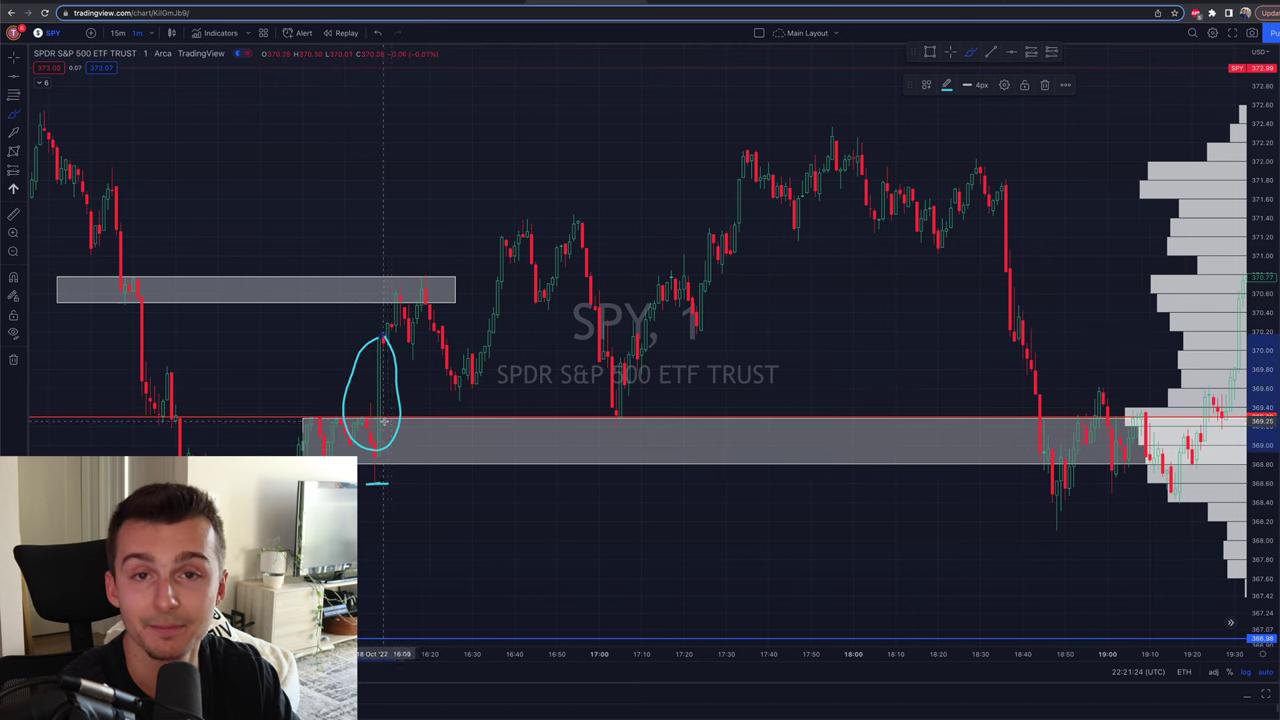
pyautogui.press('super+z')
pyautogui.press('super+z')
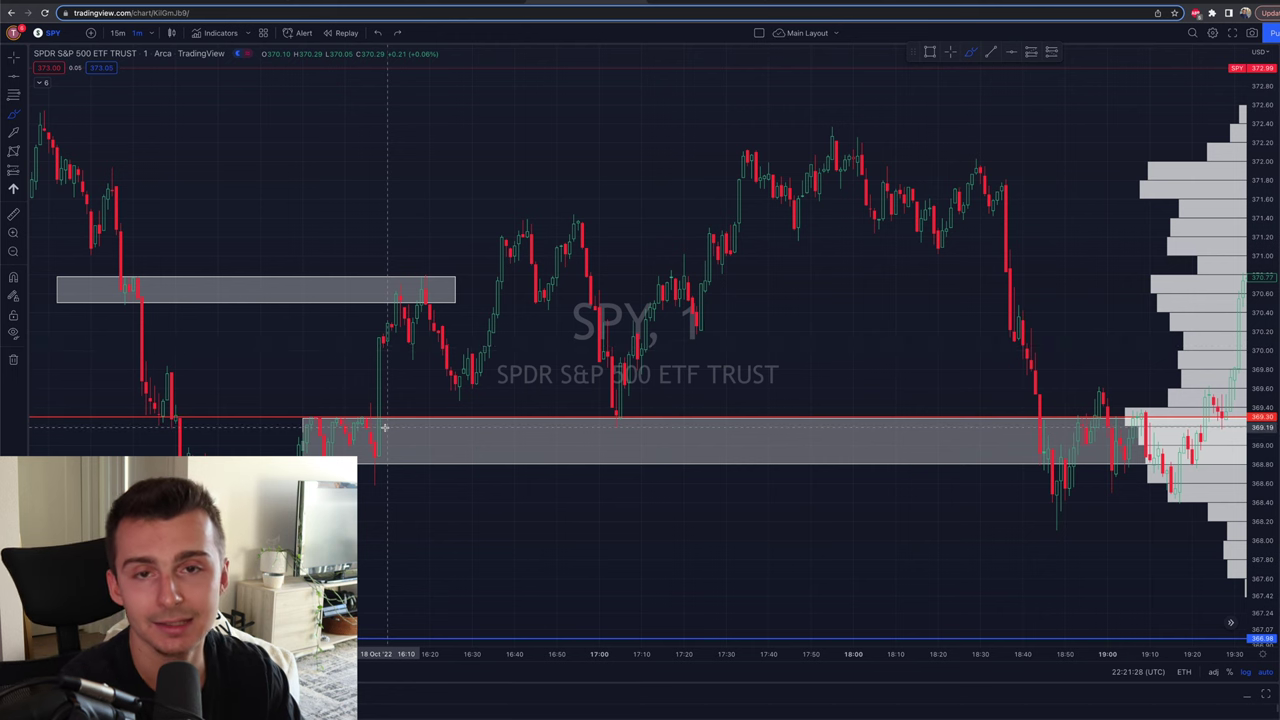
pyautogui.scroll(-3, 405, 485)
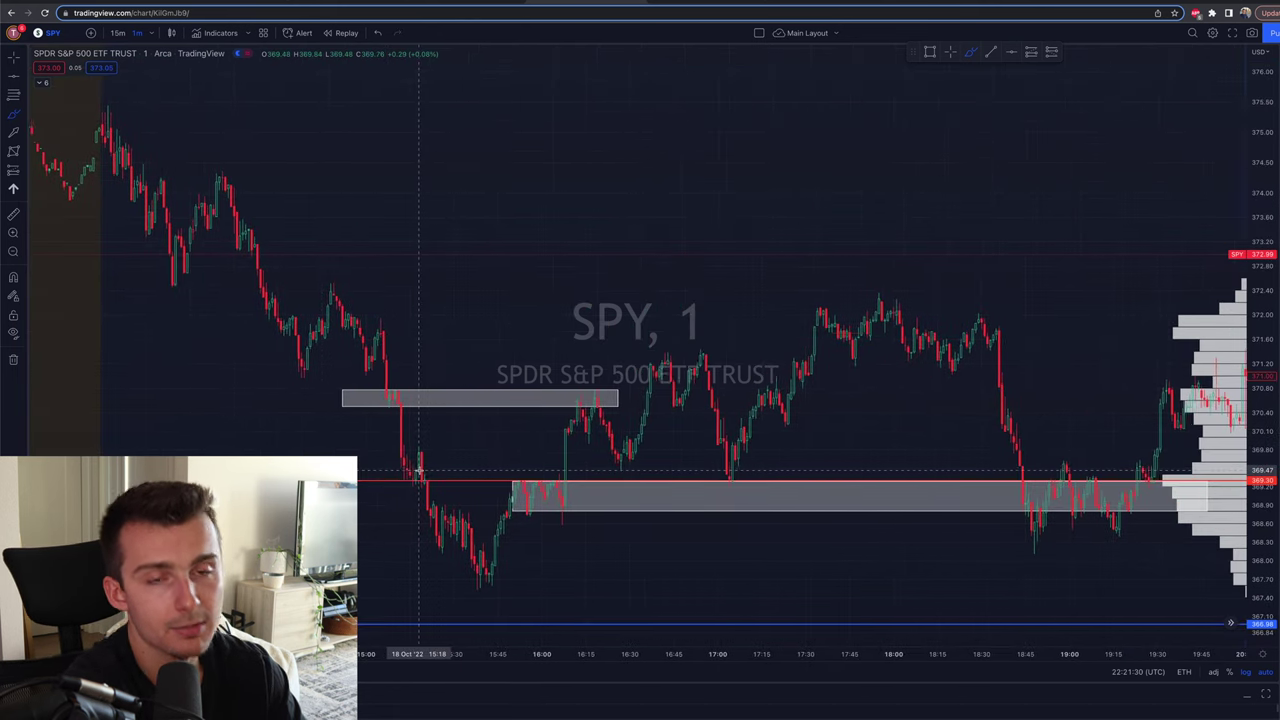
pyautogui.hscroll(5, 419, 470)
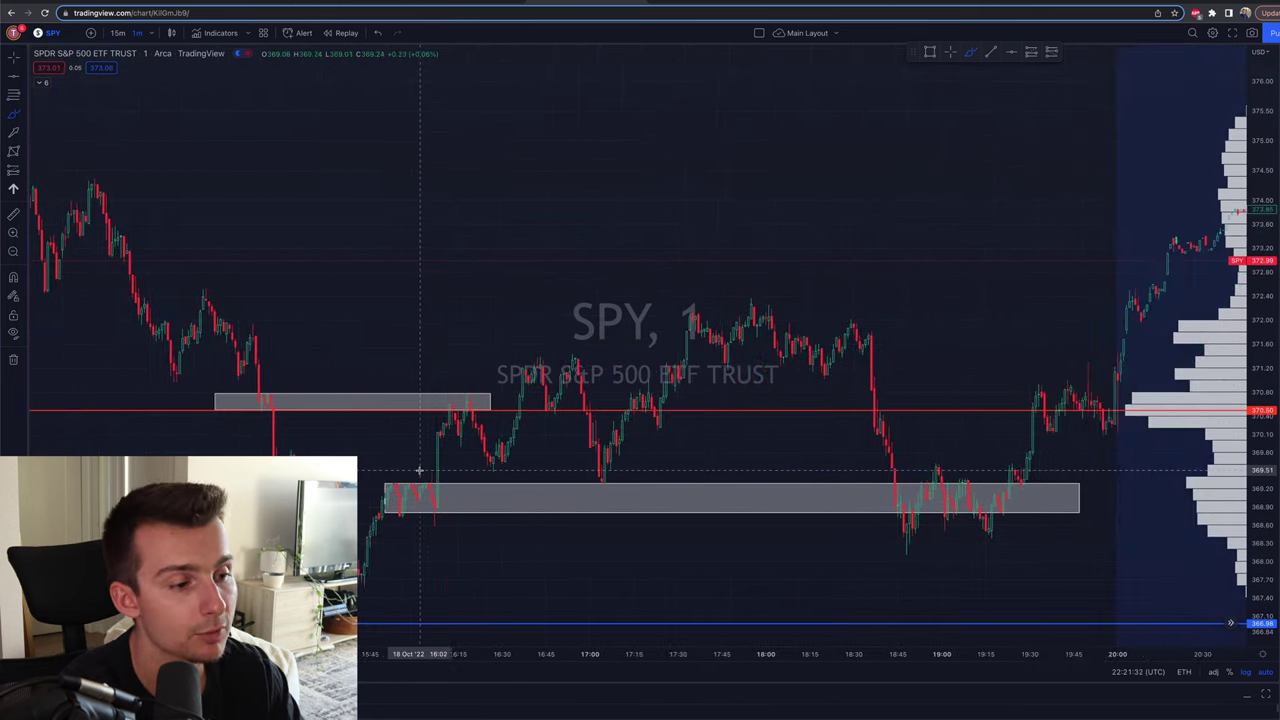